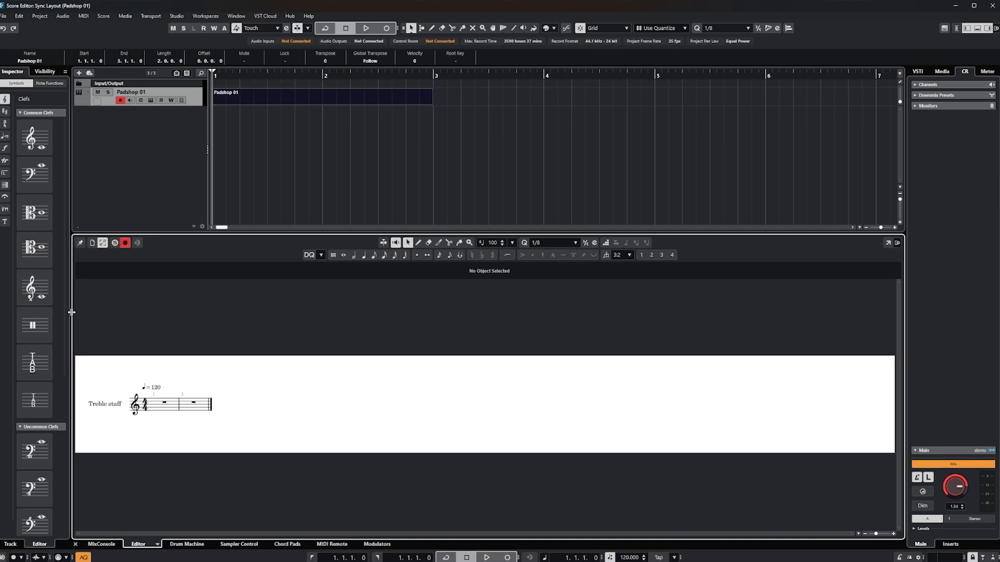
- Widen the Inspector so the clef symbols show in several columns, and change the staff's opening clef to a bass clef
{"action": "left_click_drag", "start_coordinate": [71, 312], "coordinate": [161, 319]}
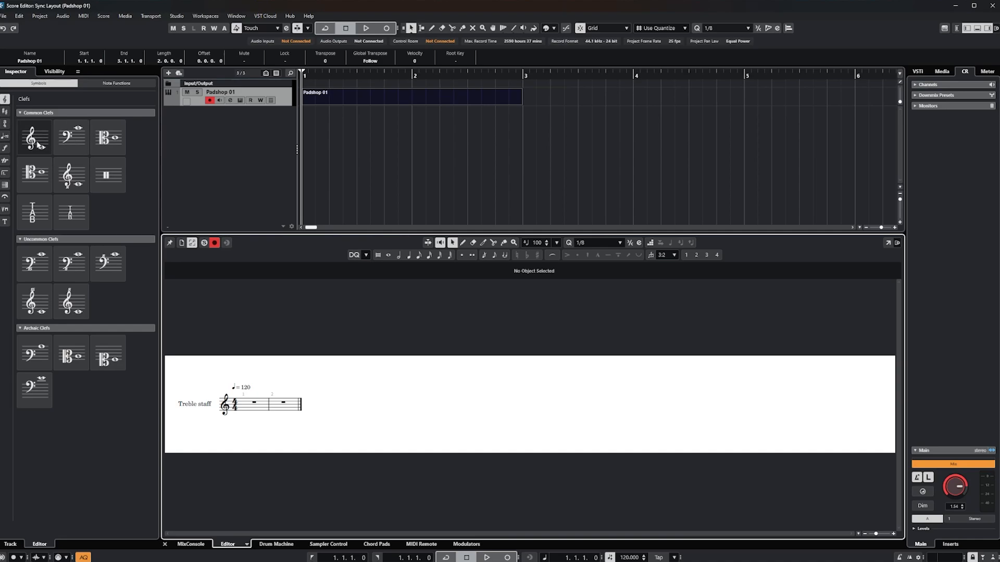
{"action": "left_click", "coordinate": [63, 143]}
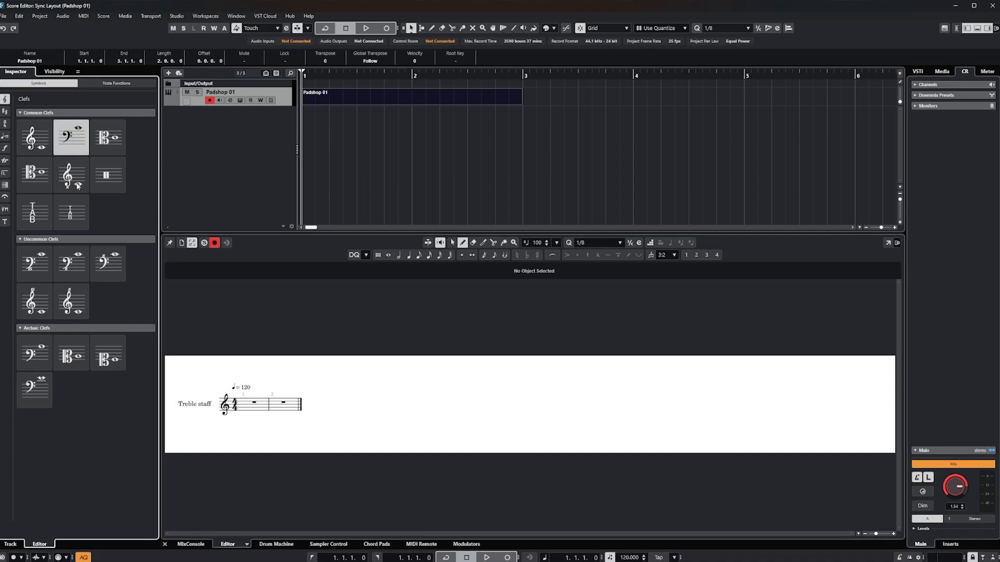
{"action": "left_click", "coordinate": [226, 409]}
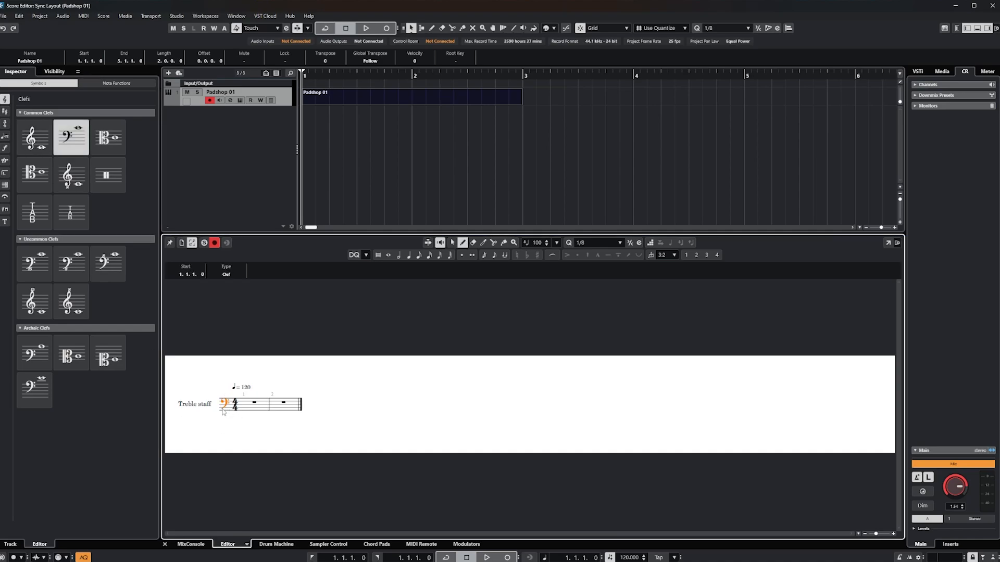
- Insert an alto clef at the start of bar 2 and replace it with a treble clef
{"action": "left_click", "coordinate": [108, 138]}
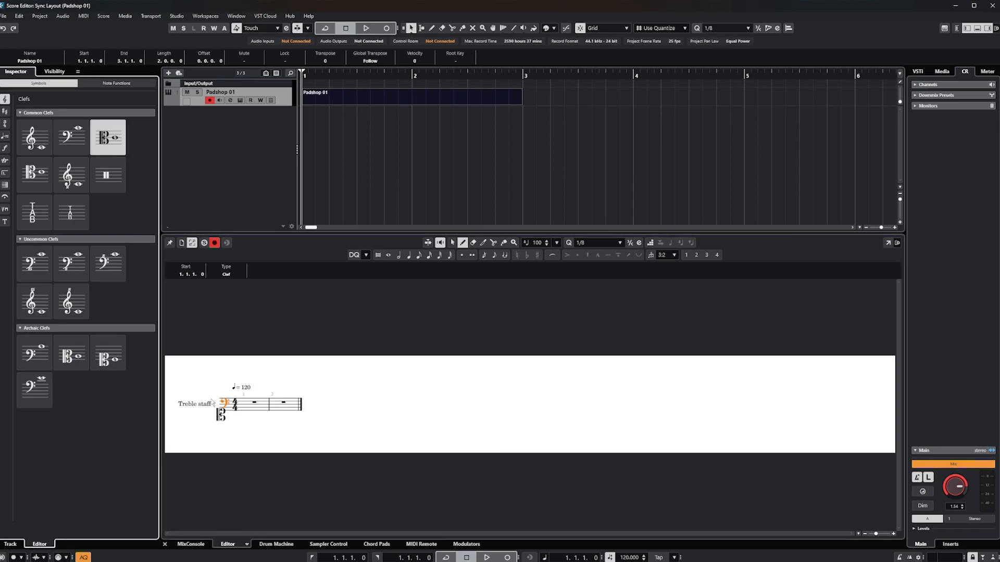
{"action": "left_click", "coordinate": [267, 404]}
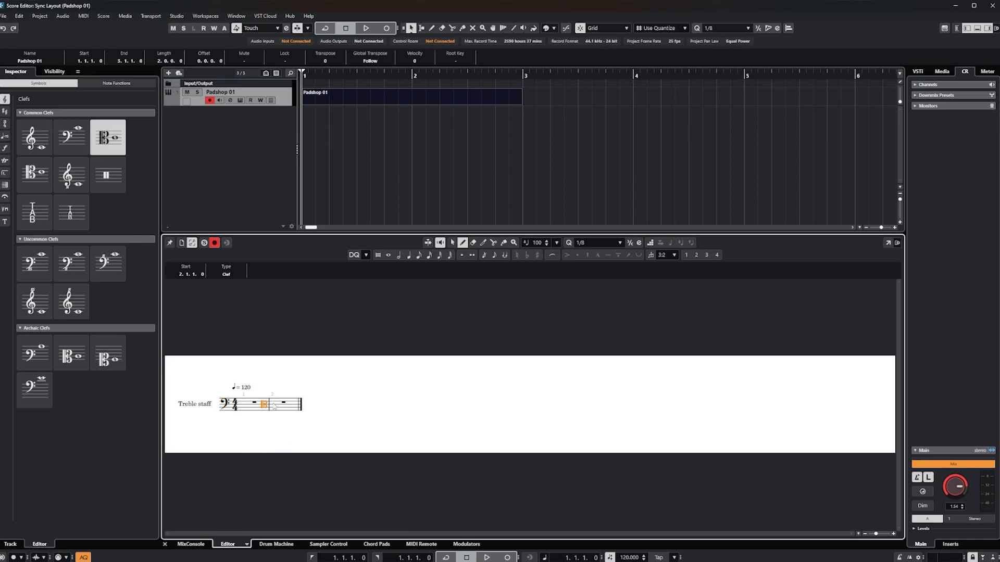
{"action": "left_click", "coordinate": [39, 131]}
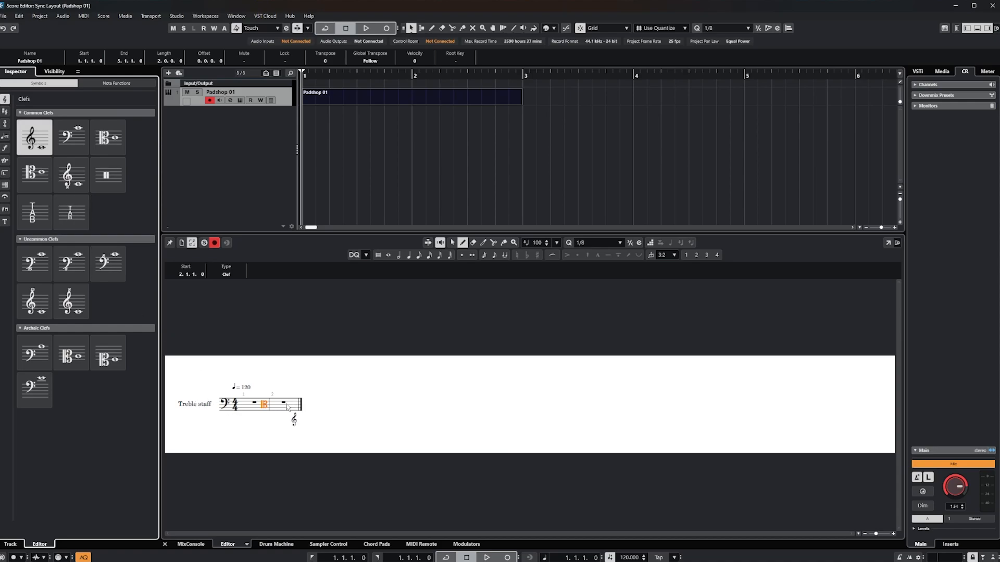
{"action": "left_click", "coordinate": [267, 409]}
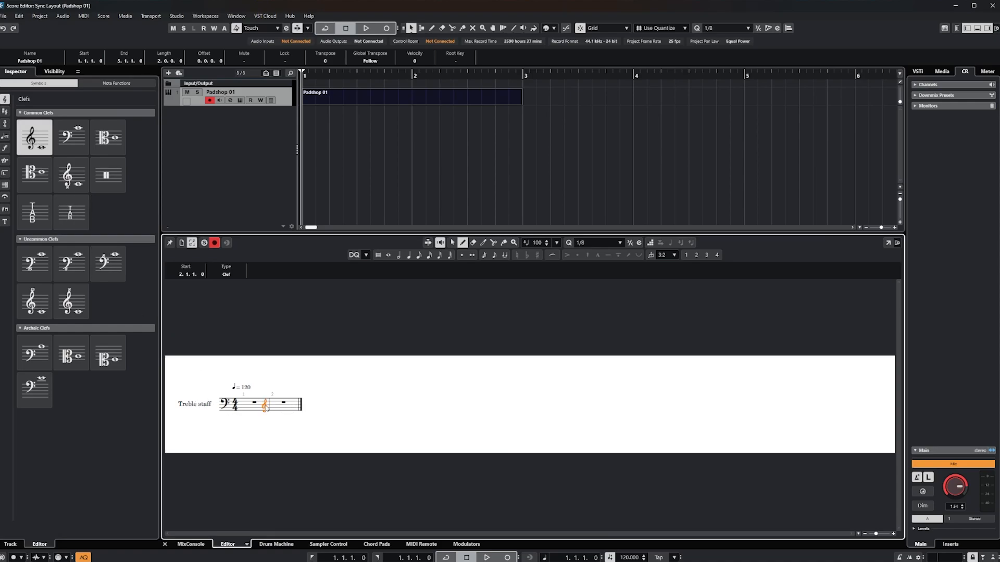
- Add another treble clef within bar 2 and set the staff's opening clef to treble
{"action": "left_click", "coordinate": [291, 413]}
{"action": "left_click", "coordinate": [247, 411]}
{"action": "left_click", "coordinate": [266, 410]}
{"action": "left_click_drag", "start_coordinate": [265, 413], "coordinate": [267, 420]}
{"action": "left_click_drag", "start_coordinate": [267, 423], "coordinate": [267, 423]}
- Place forte (f) dynamic markings below the staff in bars 1 and 2
{"action": "left_click", "coordinate": [5, 149]}
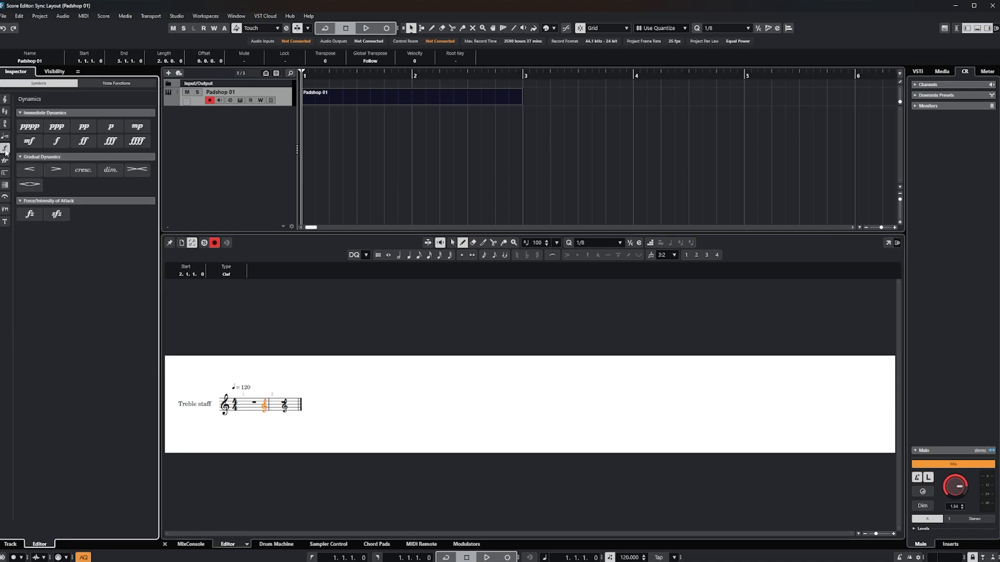
{"action": "left_click", "coordinate": [57, 141]}
{"action": "left_click", "coordinate": [246, 417]}
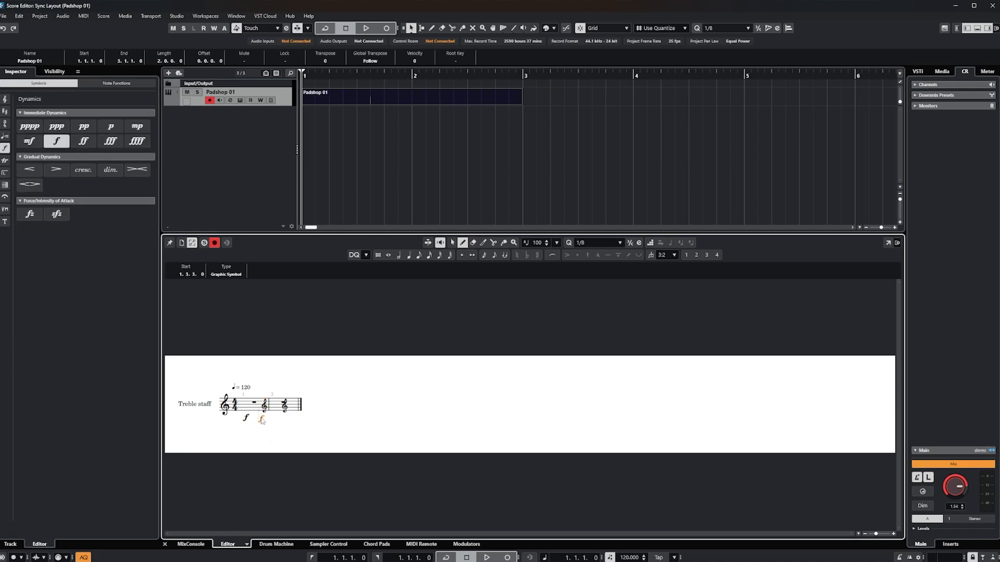
{"action": "left_click", "coordinate": [279, 425]}
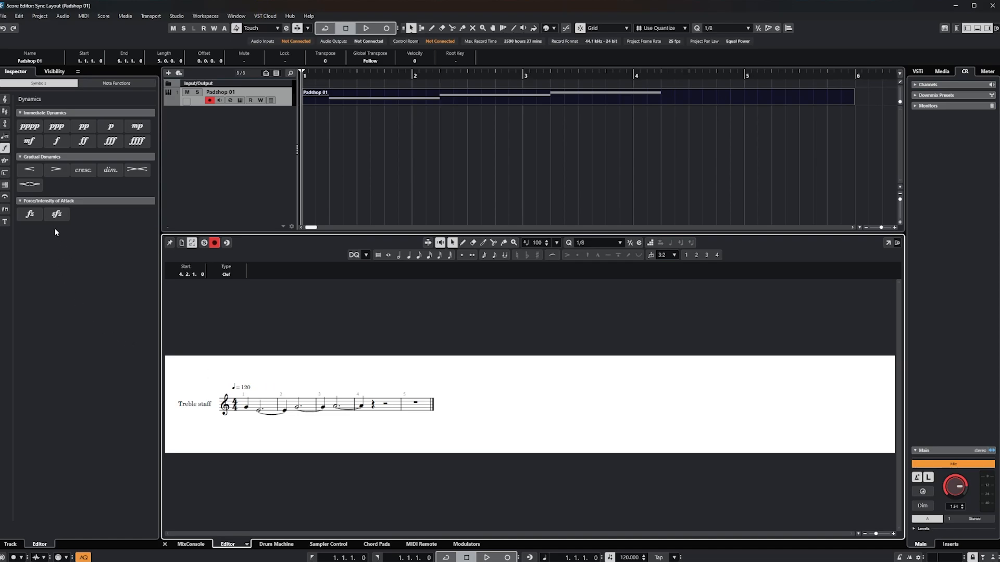
- Add a crescendo-diminuendo hairpin below bar 1's dotted half note and extend its end to the first note of bar 3
{"action": "left_click", "coordinate": [32, 184]}
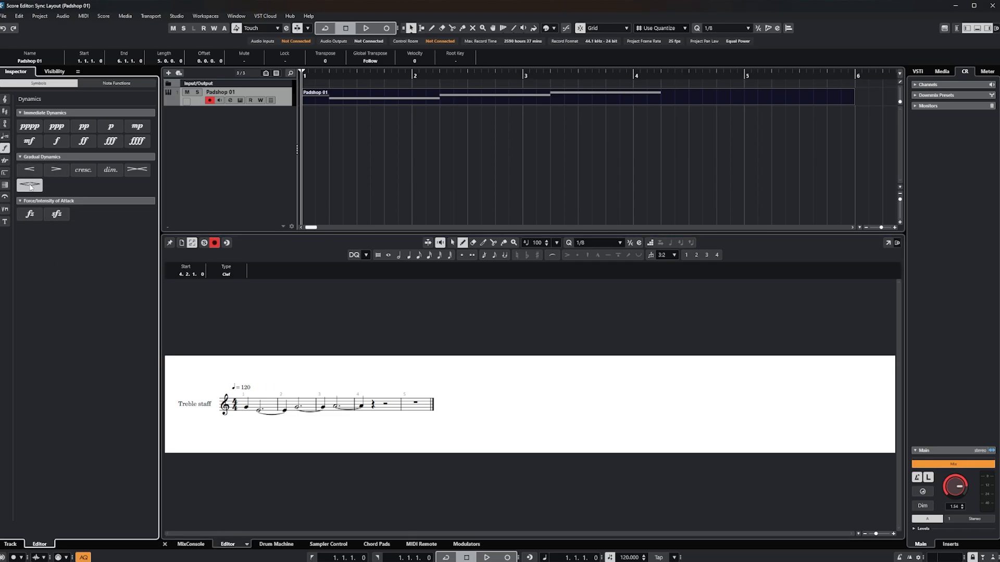
{"action": "left_click", "coordinate": [260, 418]}
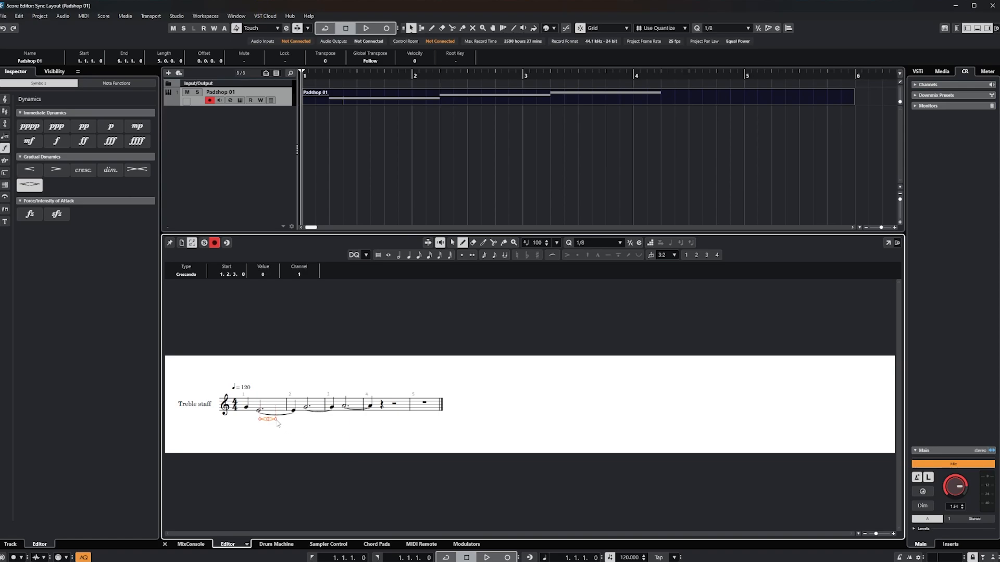
{"action": "left_click", "coordinate": [893, 535]}
{"action": "left_click", "coordinate": [893, 535]}
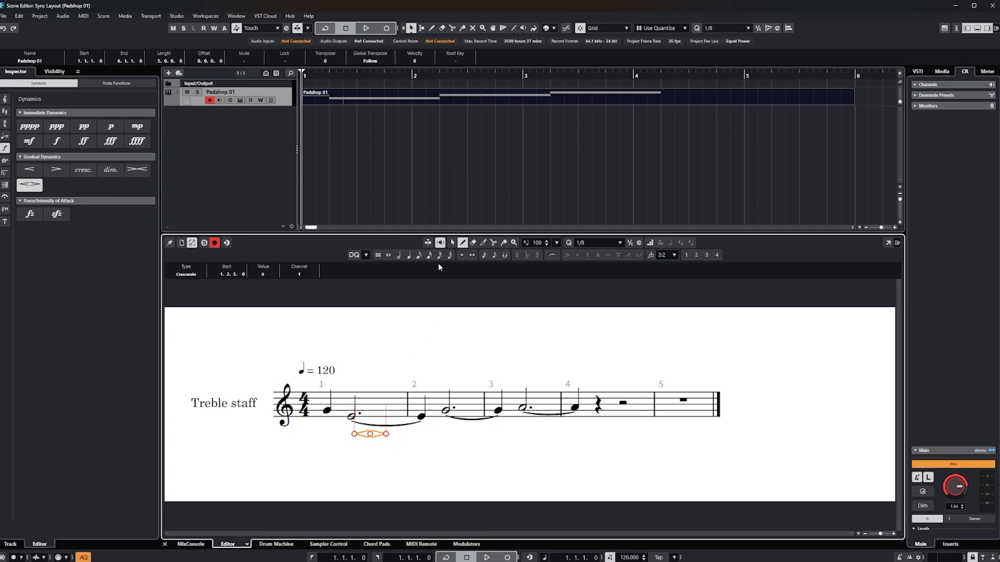
{"action": "left_click", "coordinate": [452, 242]}
{"action": "left_click_drag", "start_coordinate": [388, 437], "coordinate": [476, 418]}
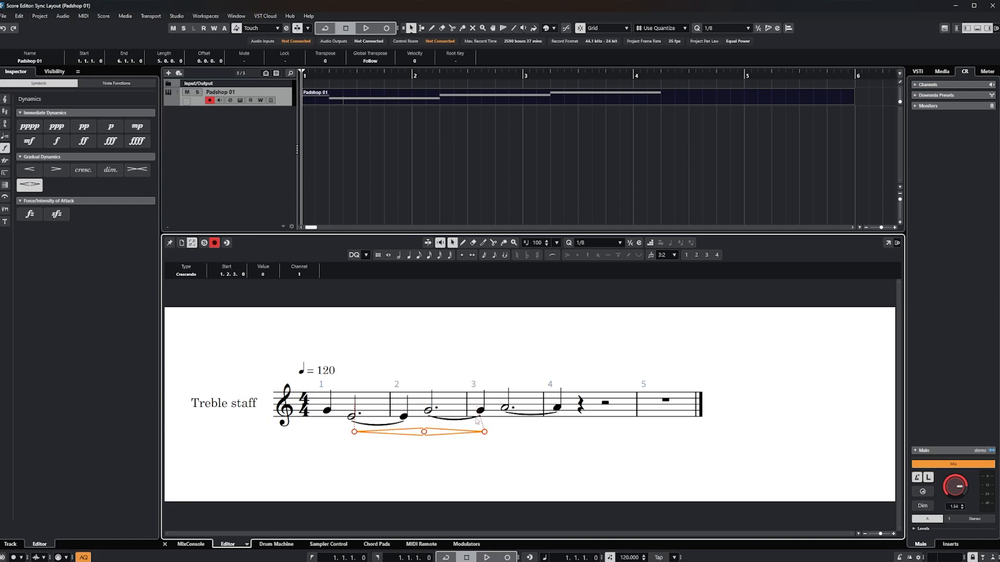
{"action": "left_click", "coordinate": [520, 448]}
- Add a second crescendo-diminuendo hairpin below bar 3's dotted half note and extend its end to the first note of bar 4
{"action": "left_click", "coordinate": [29, 185]}
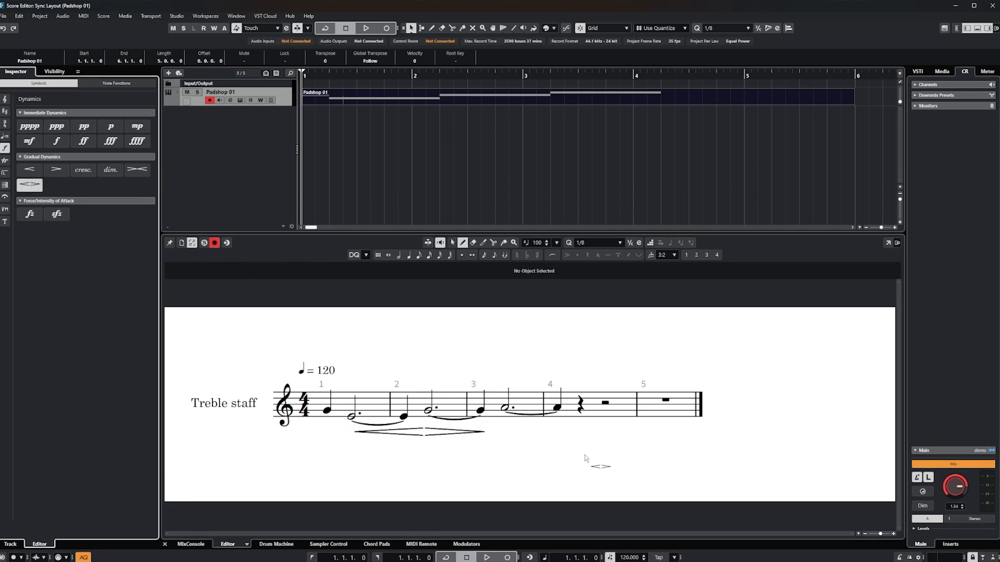
{"action": "left_click", "coordinate": [503, 431]}
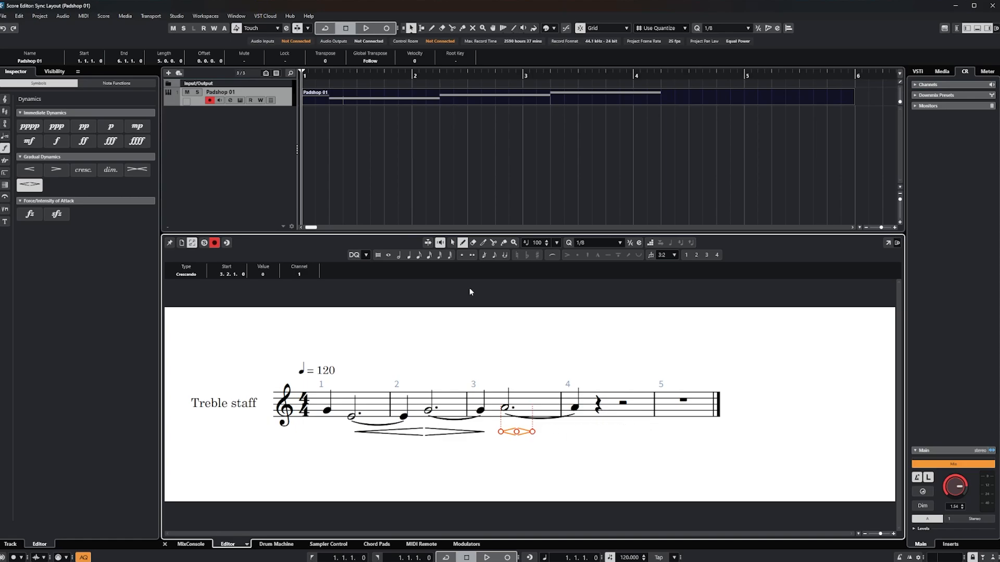
{"action": "left_click", "coordinate": [452, 243]}
{"action": "mouse_move", "coordinate": [532, 432]}
{"action": "left_mouse_down"}
{"action": "mouse_move", "coordinate": [658, 425]}
{"action": "mouse_move", "coordinate": [534, 431]}
{"action": "left_mouse_up"}
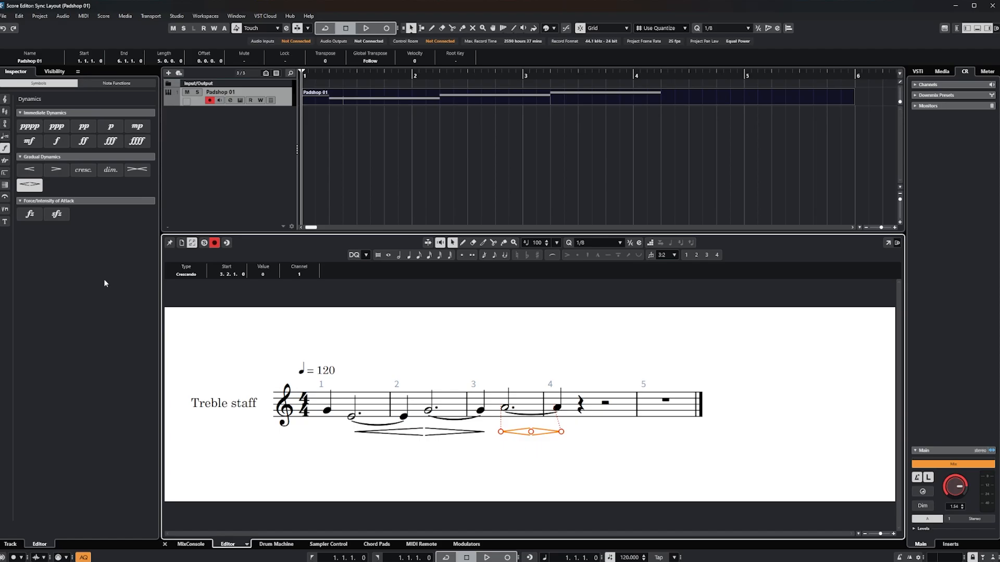
- Look through the available playing techniques, barlines, repeat structures, dynamics and tempo symbols
{"action": "left_click", "coordinate": [5, 209]}
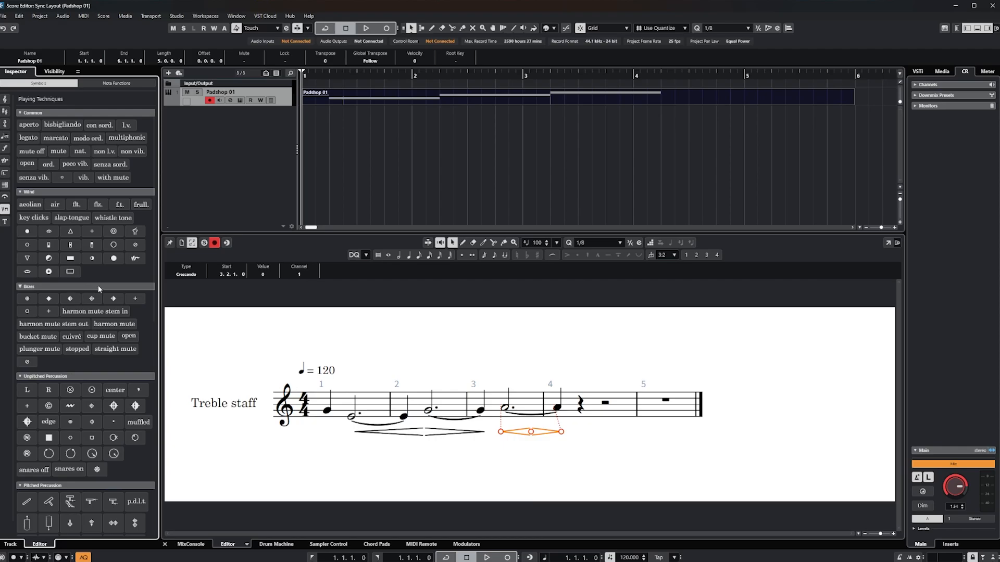
{"action": "scroll", "coordinate": [99, 286], "scroll_direction": "down", "scroll_amount": 7}
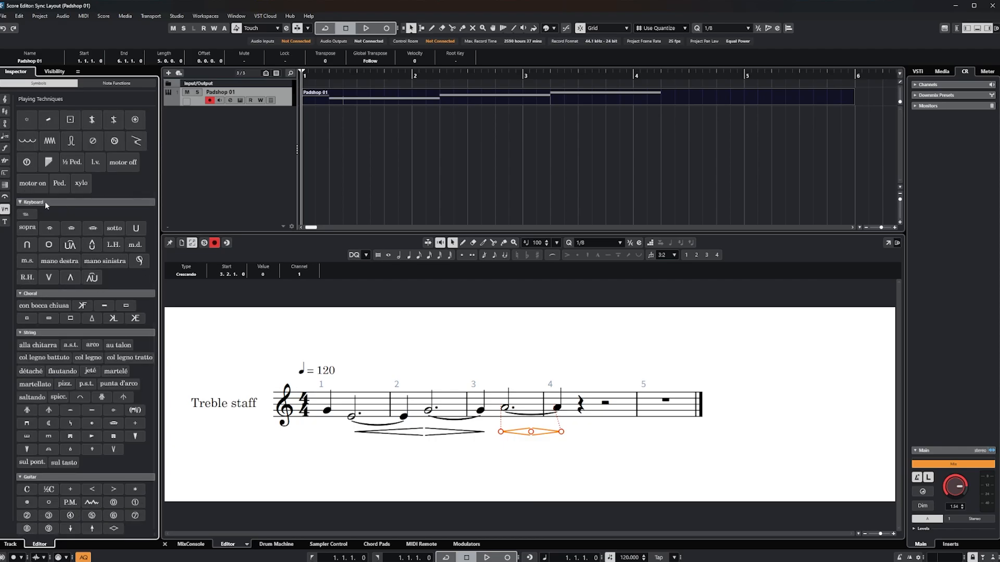
{"action": "scroll", "coordinate": [65, 215], "scroll_direction": "up", "scroll_amount": 8}
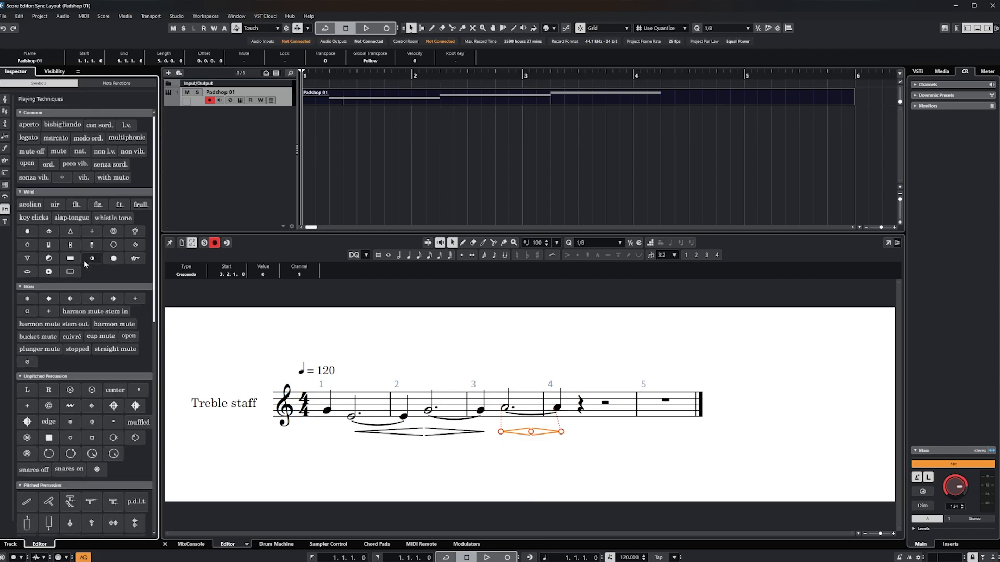
{"action": "left_click", "coordinate": [4, 197]}
{"action": "left_click", "coordinate": [5, 185]}
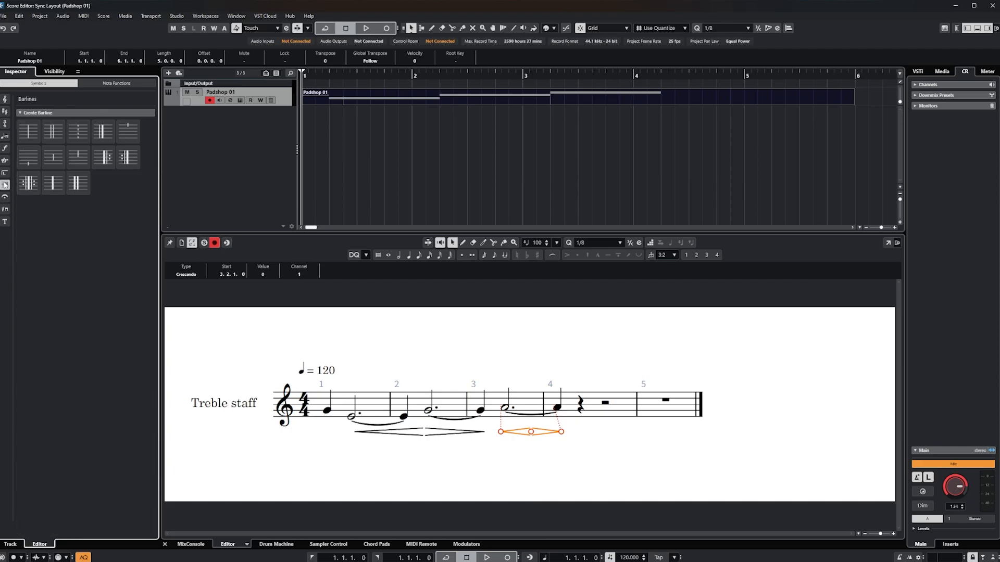
{"action": "left_click", "coordinate": [4, 173]}
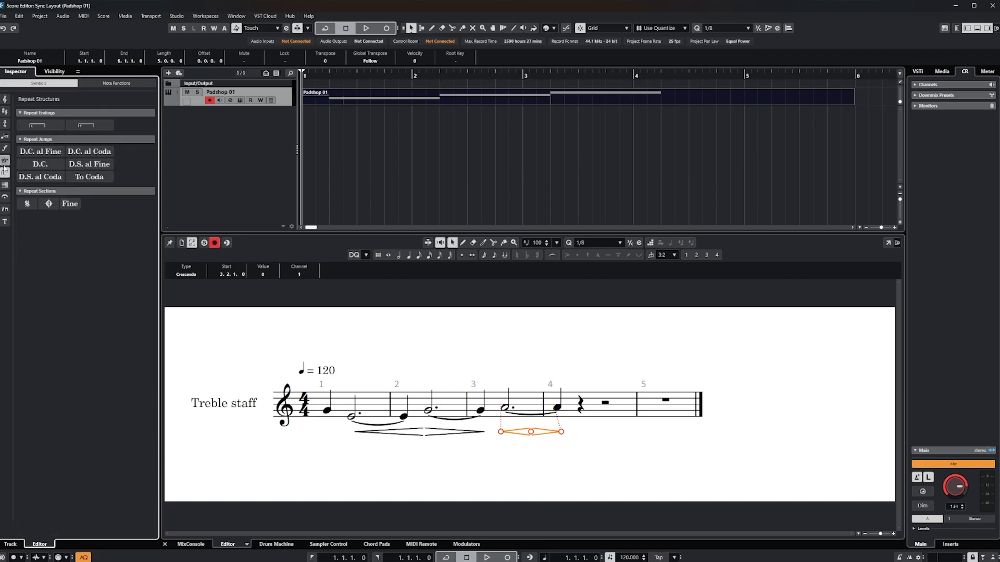
{"action": "left_click", "coordinate": [5, 160]}
{"action": "left_click", "coordinate": [5, 148]}
{"action": "left_click", "coordinate": [5, 135]}
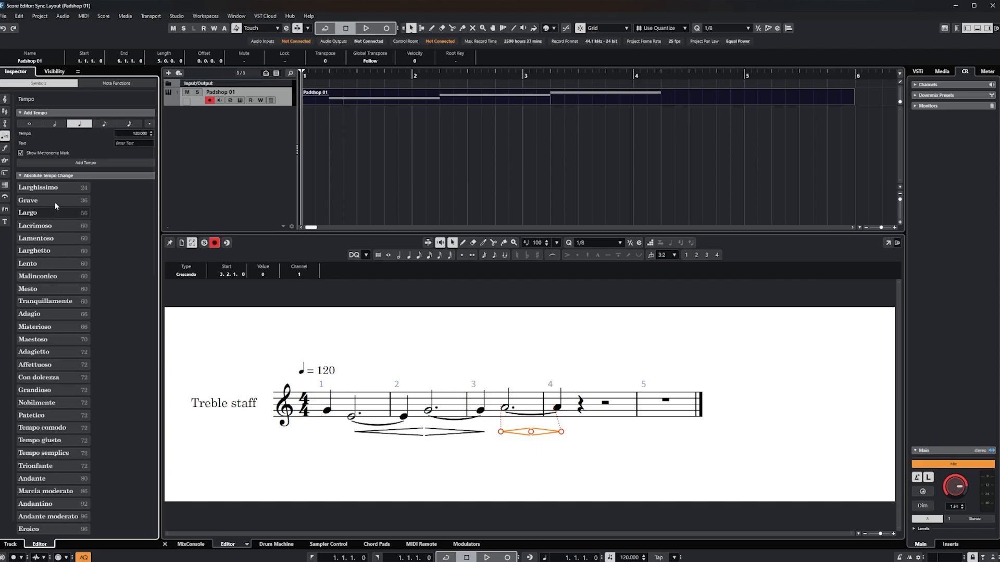
- Add a text item above the quarter rest in bar 4 and enter a person's name in it
{"action": "left_click", "coordinate": [4, 221]}
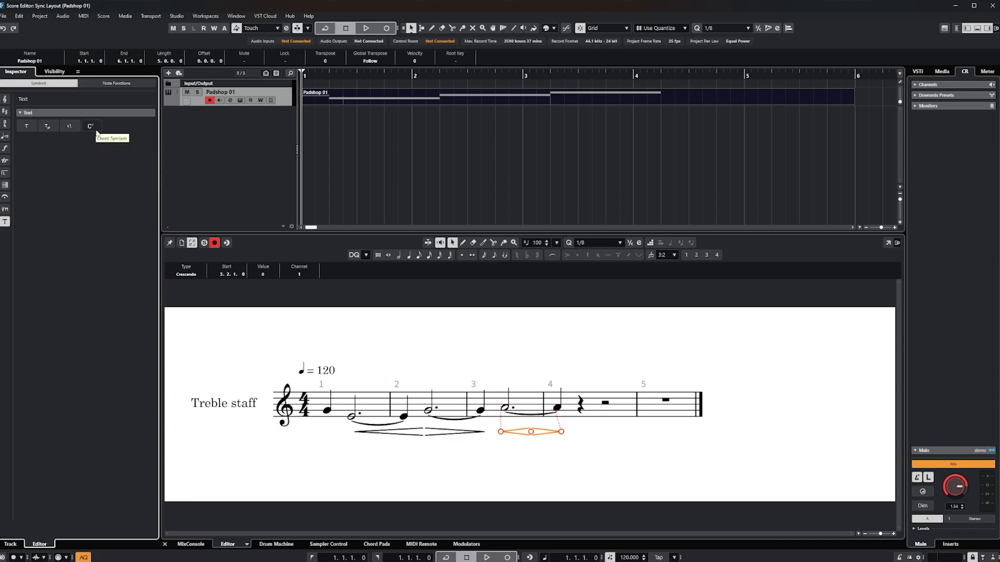
{"action": "left_click", "coordinate": [32, 130]}
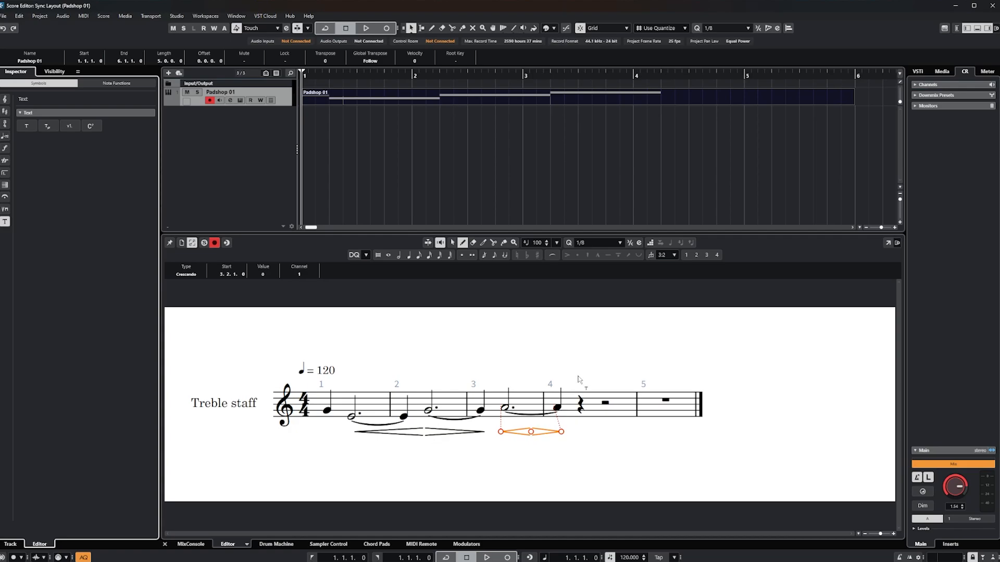
{"action": "left_click", "coordinate": [580, 401]}
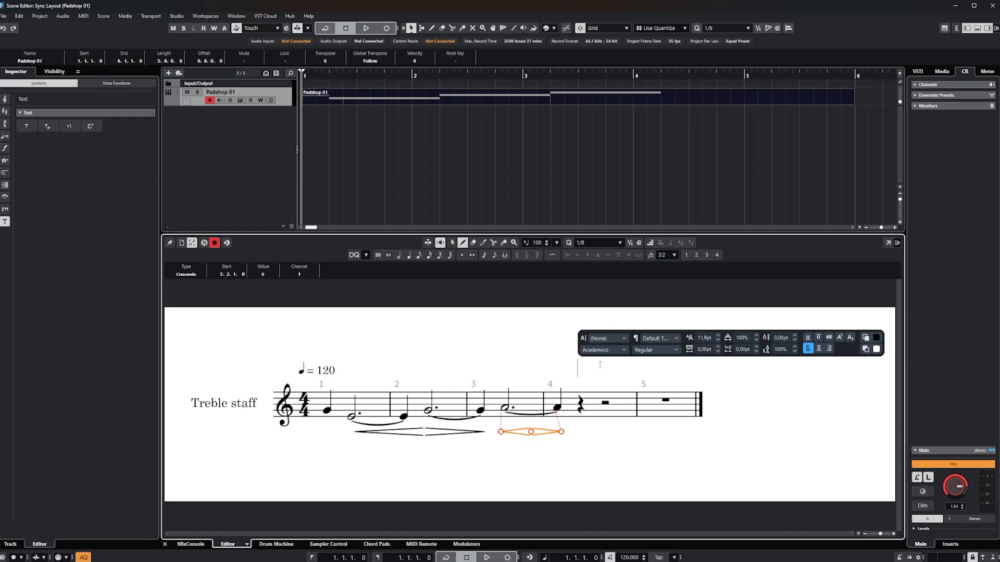
{"action": "type", "text": "Homayoon"}
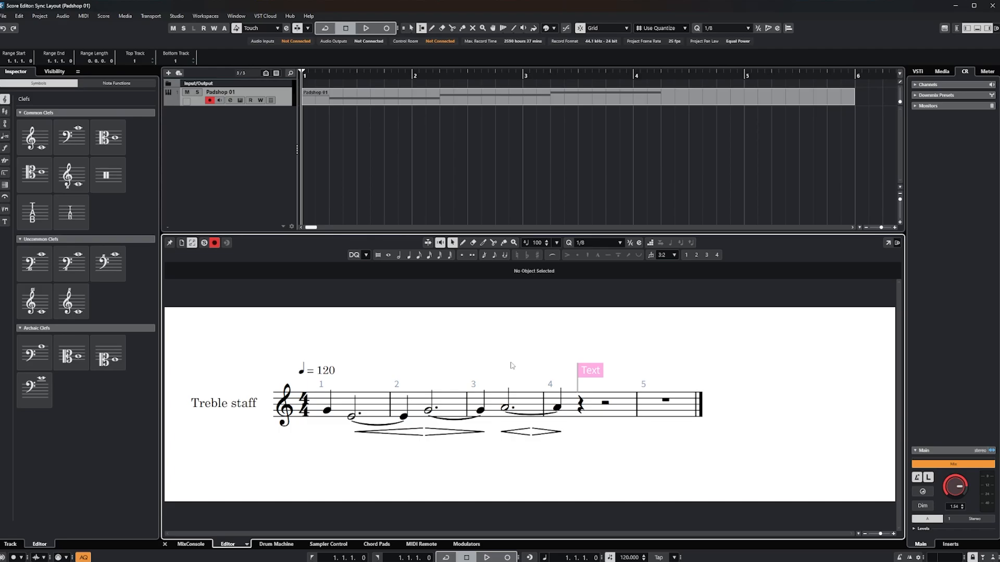
- Select the dotted half note in bar 3, close the score editor, and open and close the part's Key Editor window
{"action": "left_click", "coordinate": [503, 408]}
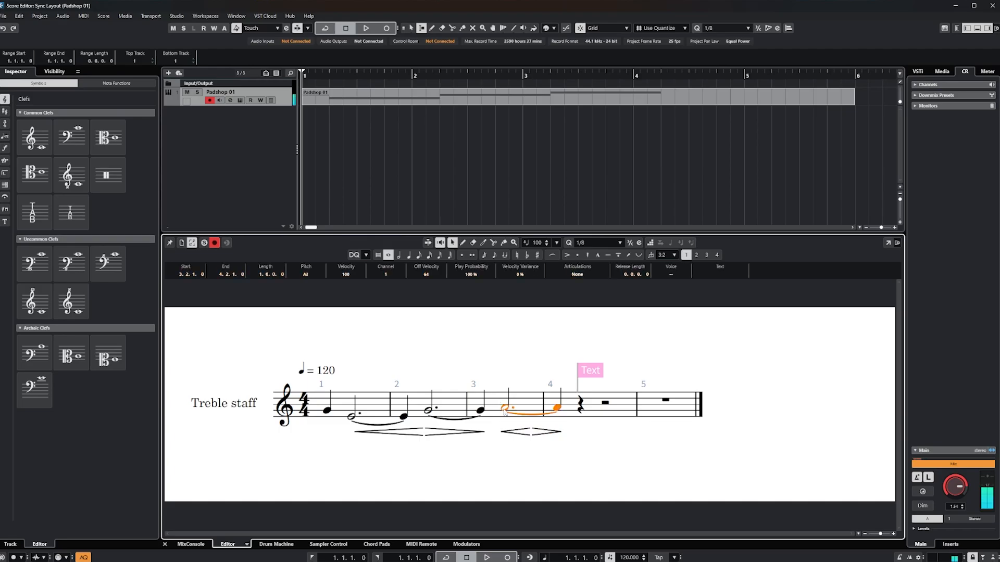
{"action": "key", "text": "Return"}
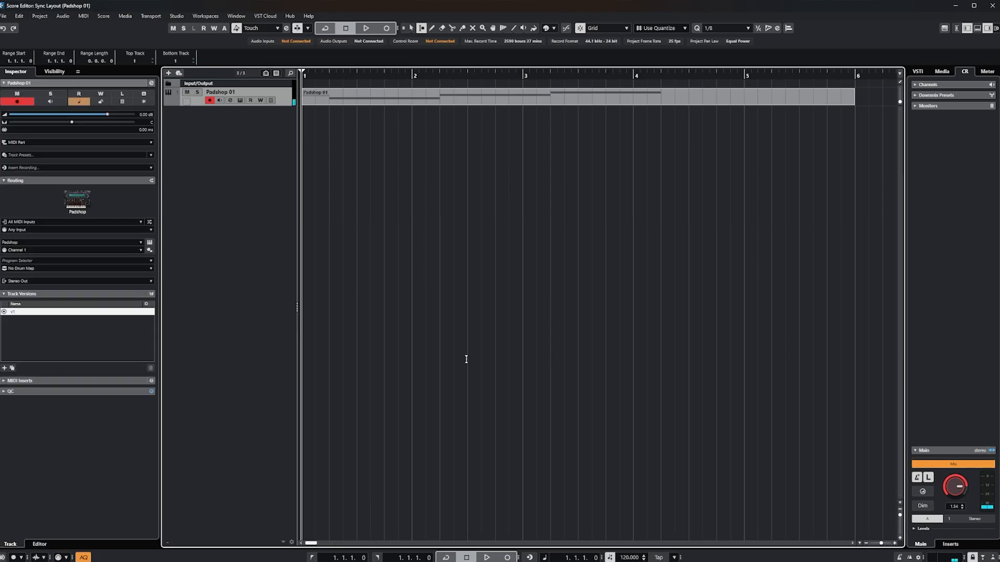
{"action": "key", "text": "Return"}
{"action": "key", "text": "Return"}
{"action": "key", "text": "Return"}
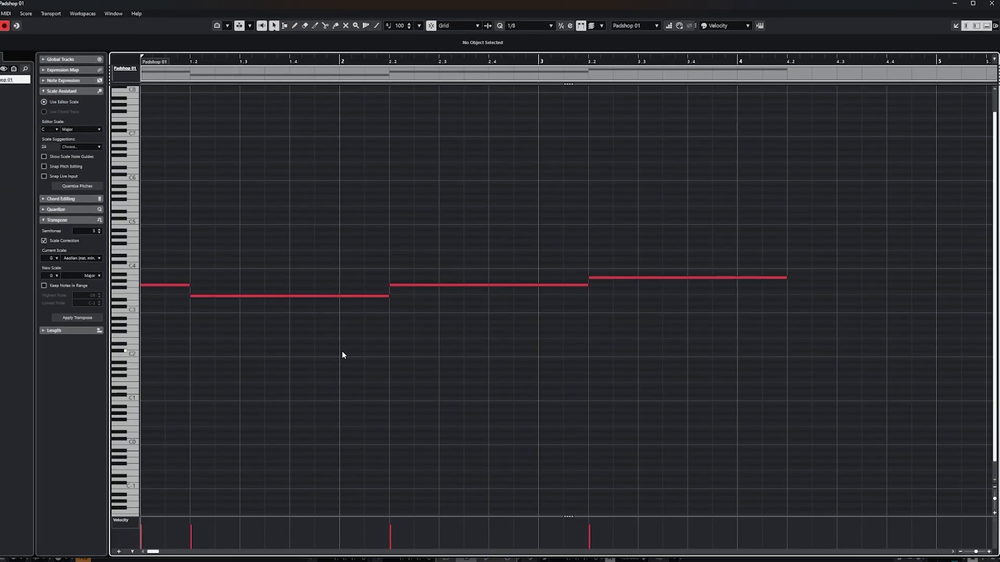
{"action": "key", "text": "Return"}
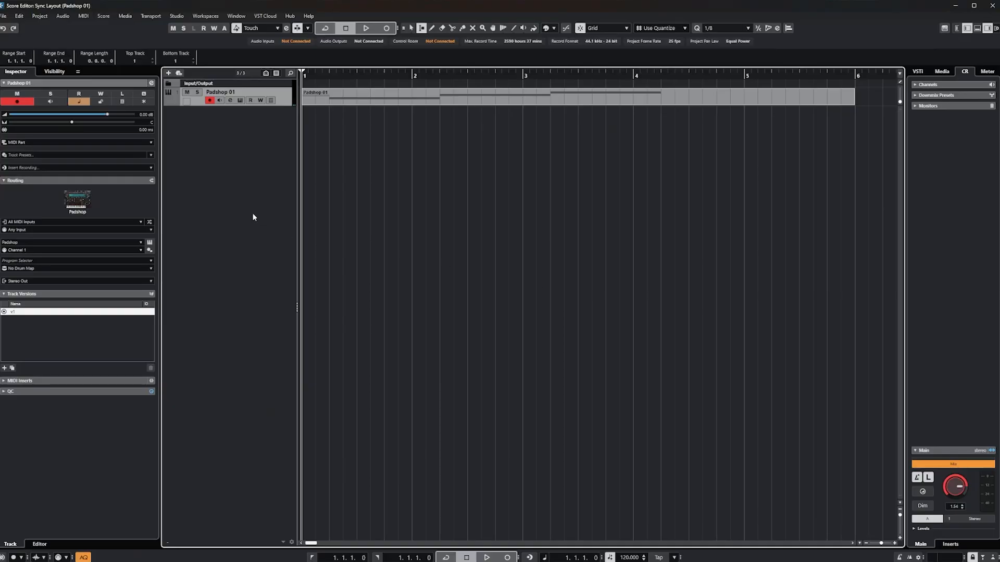
{"action": "key", "text": "Return"}
{"action": "key", "text": "Return"}
{"action": "key", "text": "Return"}
{"action": "key", "text": "Return"}
- Show the lower zone, open the Padshop 01 part in its editor, and switch it to the Score Editor
{"action": "left_click", "coordinate": [978, 28]}
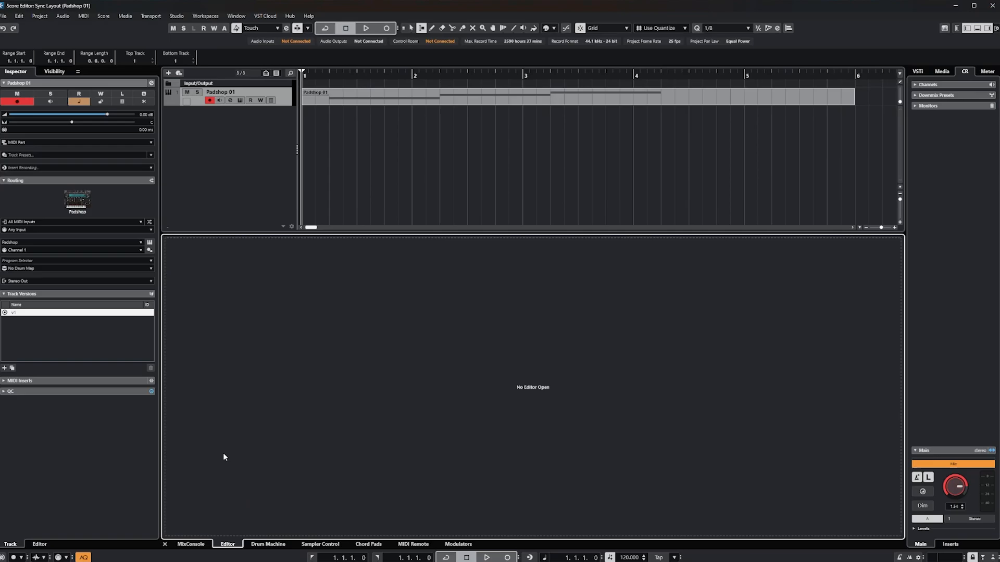
{"action": "left_click", "coordinate": [342, 95]}
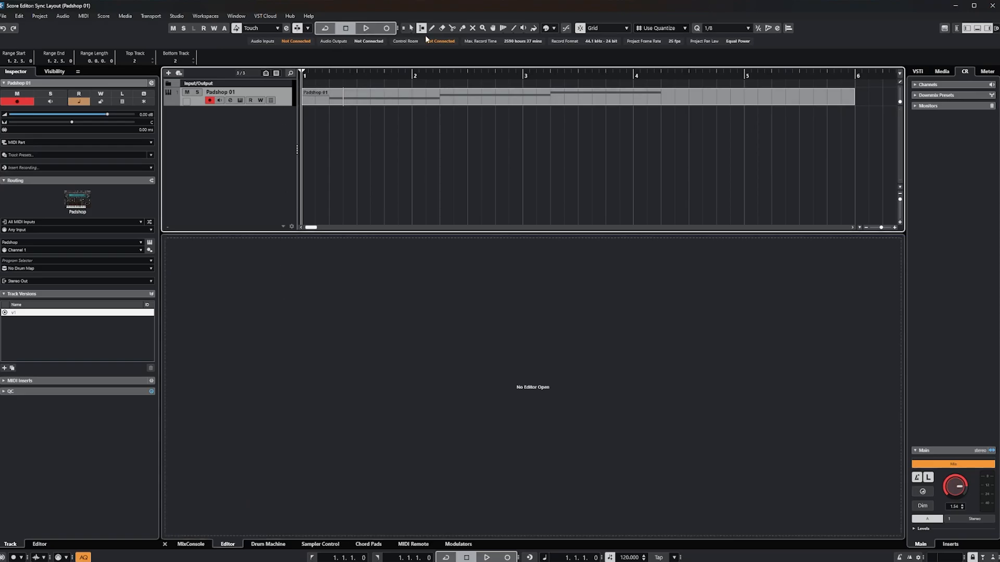
{"action": "left_click", "coordinate": [411, 28]}
{"action": "double_click", "coordinate": [376, 101]}
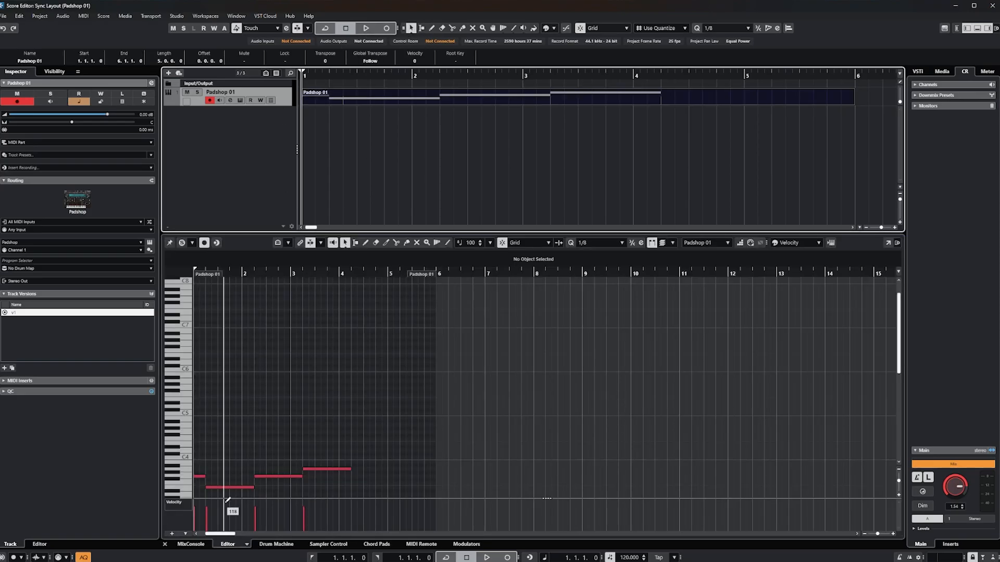
{"action": "left_click", "coordinate": [247, 544]}
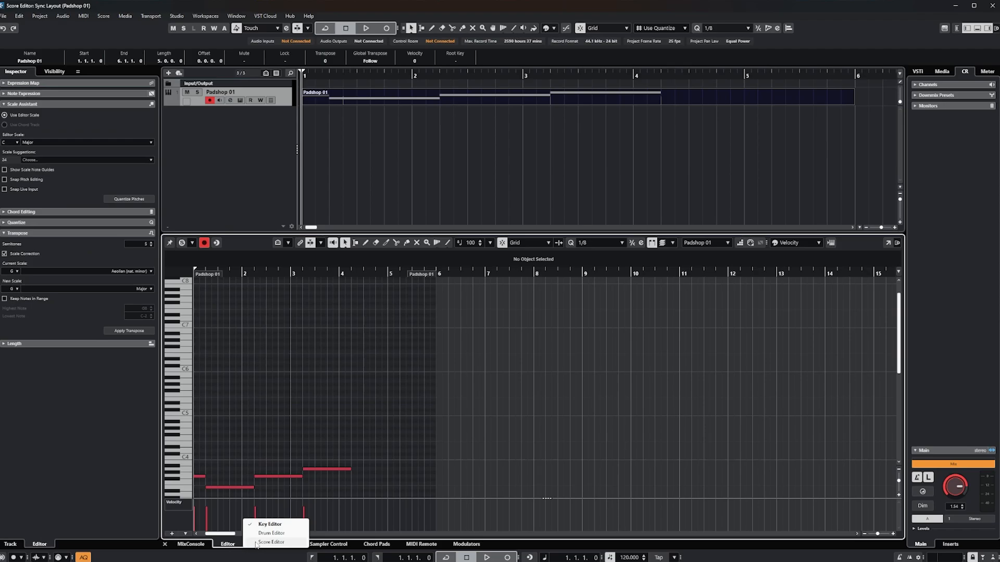
{"action": "left_click", "coordinate": [257, 543]}
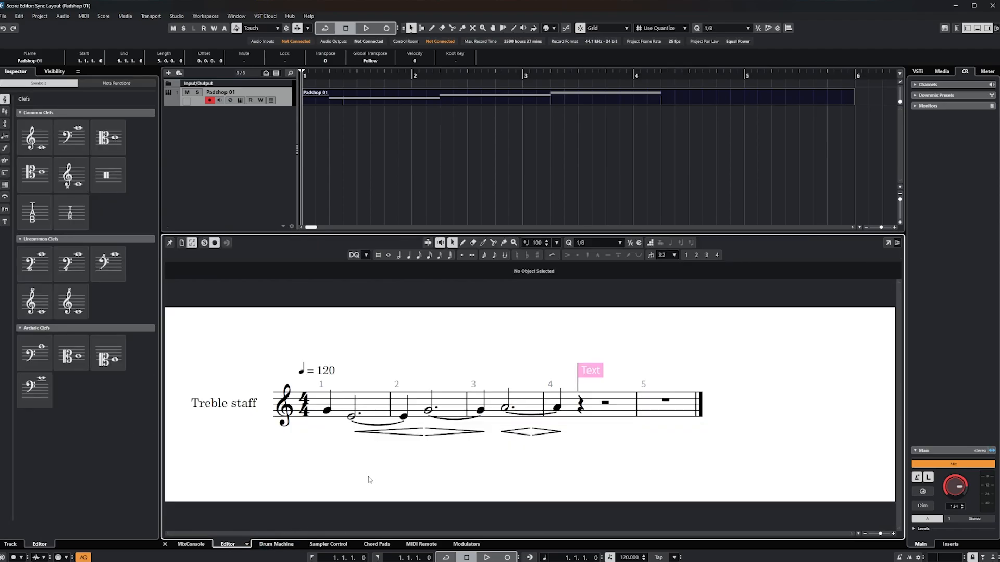
- Draw two whole notes on B3, one starting on beat 2 of bar 4 and one on beat 2 of bar 5
{"action": "left_click", "coordinate": [350, 419]}
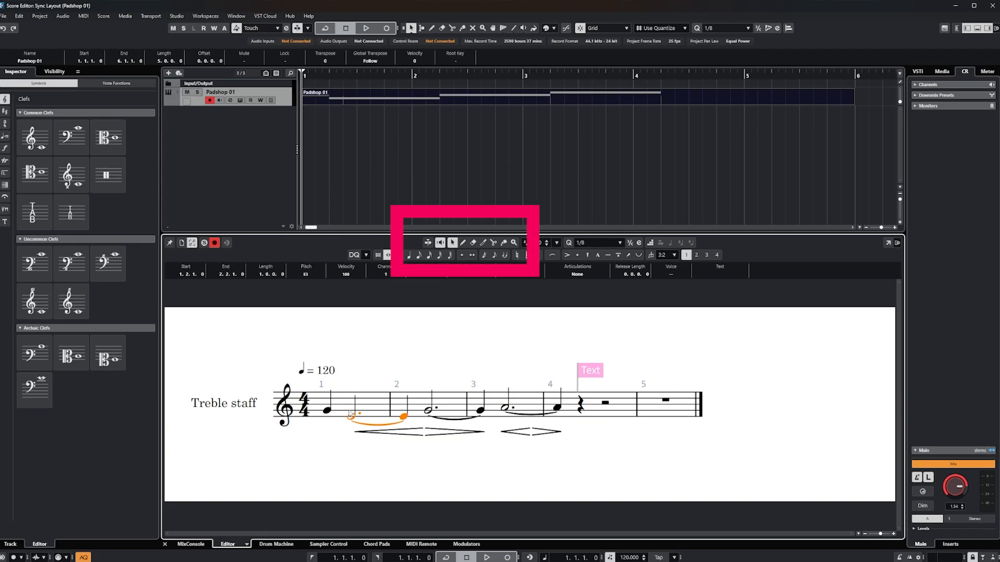
{"action": "key", "text": "8"}
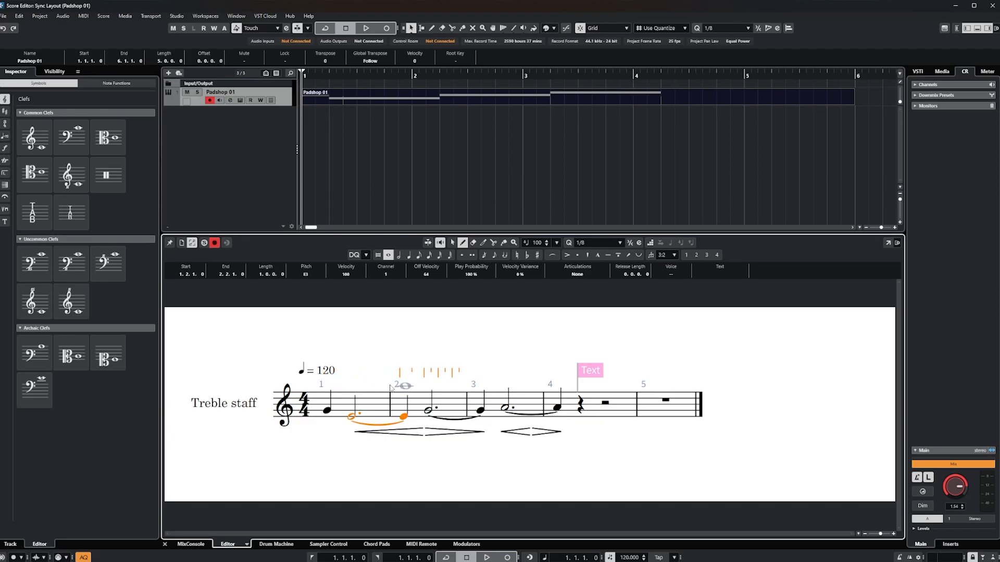
{"action": "left_click", "coordinate": [583, 405]}
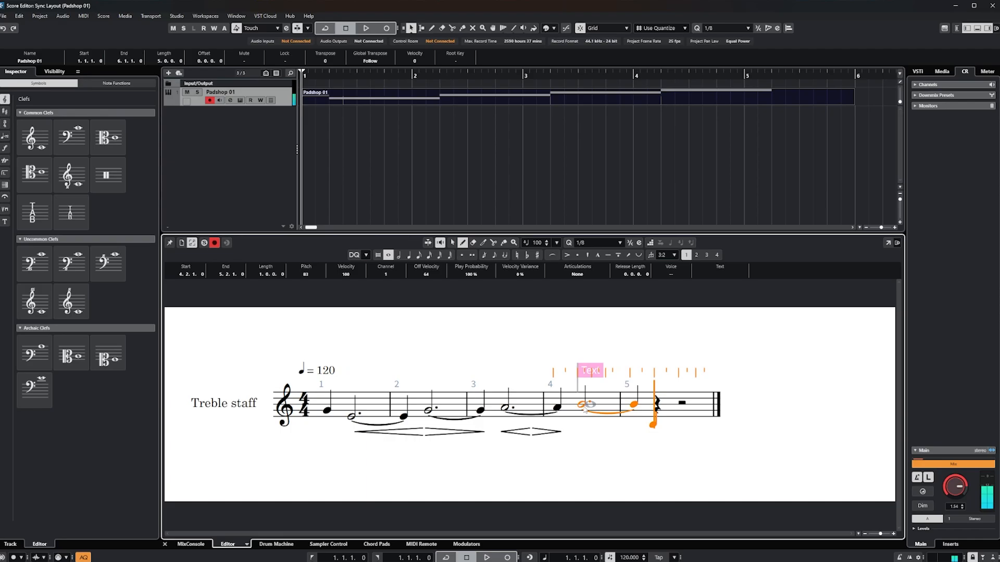
{"action": "left_click", "coordinate": [655, 405]}
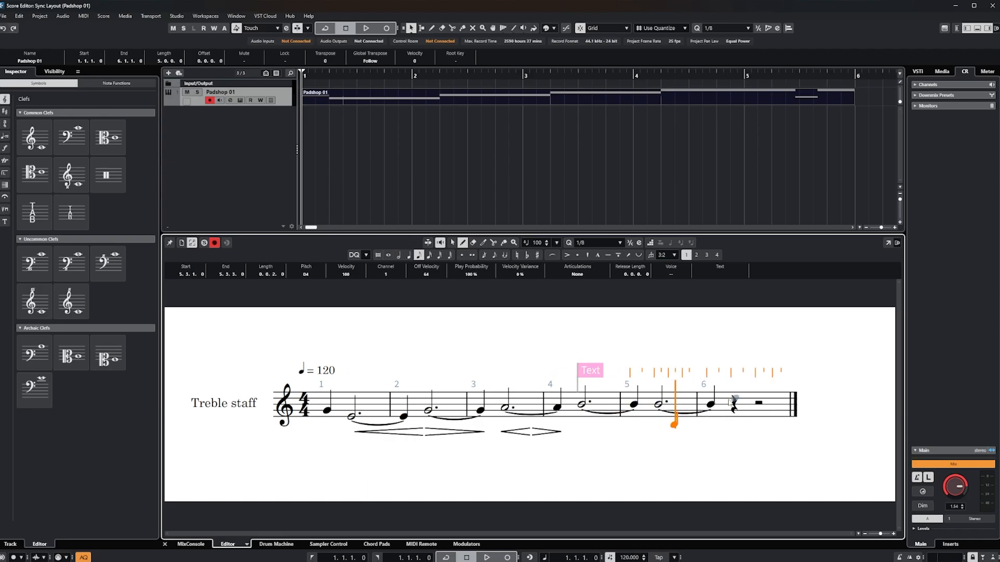
- Try to add a quarter note on beat 2 of bar 6, and extend the Padshop 01 part's end to 8.3.1.0
{"action": "left_click", "coordinate": [409, 256]}
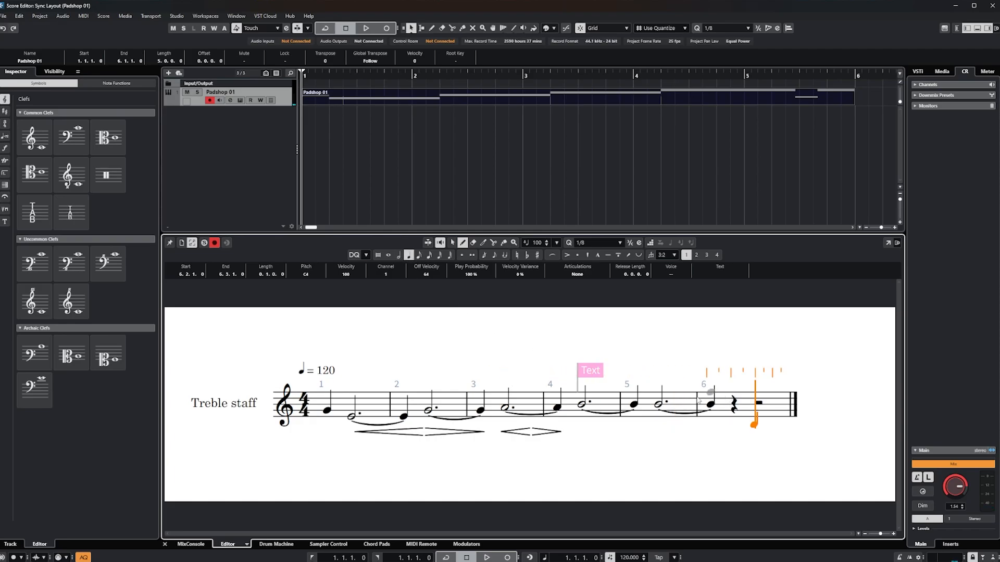
{"action": "left_click", "coordinate": [730, 404]}
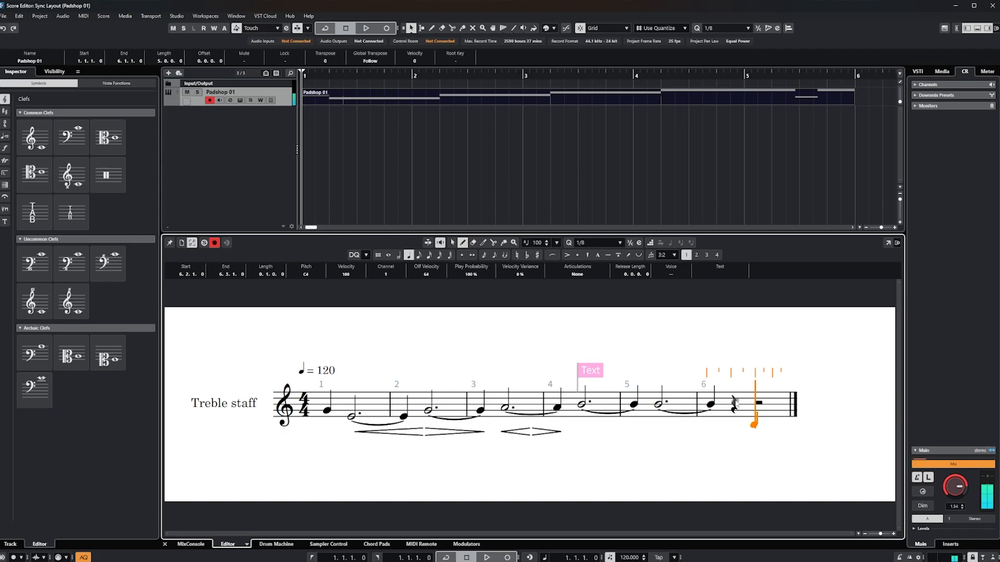
{"action": "scroll", "coordinate": [852, 107], "scroll_direction": "right", "scroll_amount": 4}
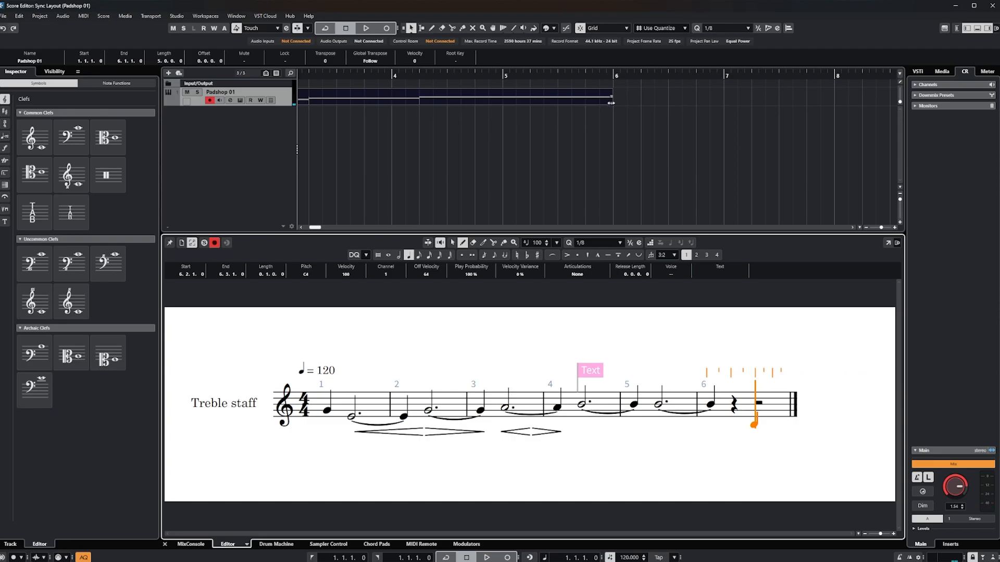
{"action": "left_click_drag", "start_coordinate": [610, 104], "coordinate": [890, 108]}
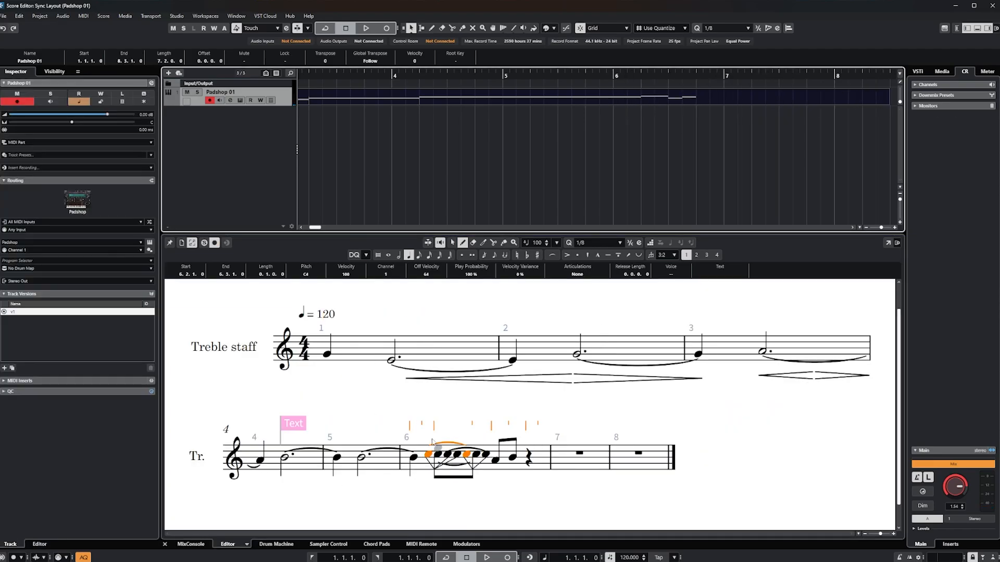
- Delete all the overlapping notes that follow the first quarter note in bar 6
{"action": "left_click", "coordinate": [453, 244]}
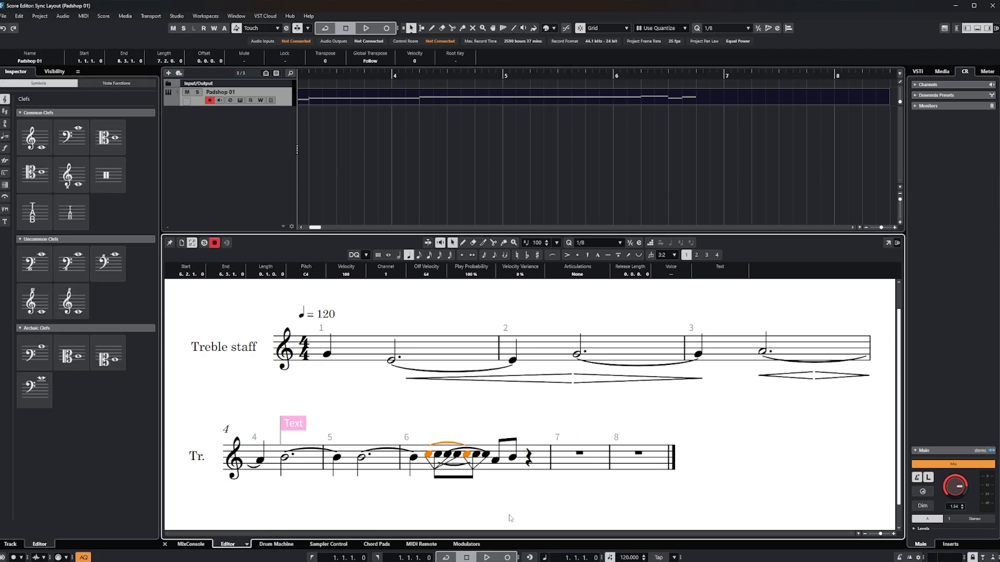
{"action": "left_click_drag", "start_coordinate": [539, 508], "coordinate": [428, 441]}
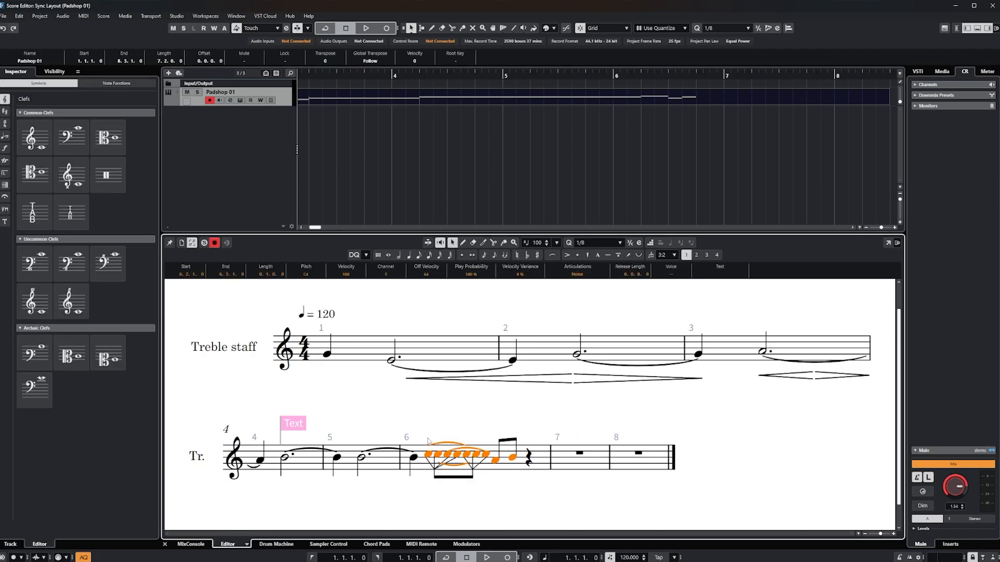
{"action": "key", "text": "Delete"}
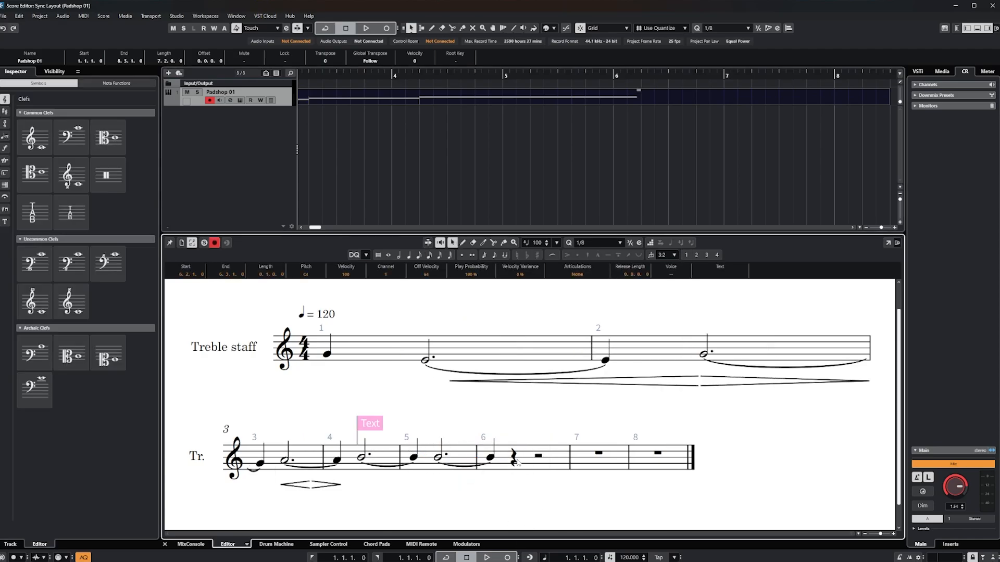
- Draw four eighth notes, C4, D4, A3 and E4, in bar 6 starting on beat 2
{"action": "scroll", "coordinate": [516, 461], "scroll_direction": "down", "scroll_amount": 1}
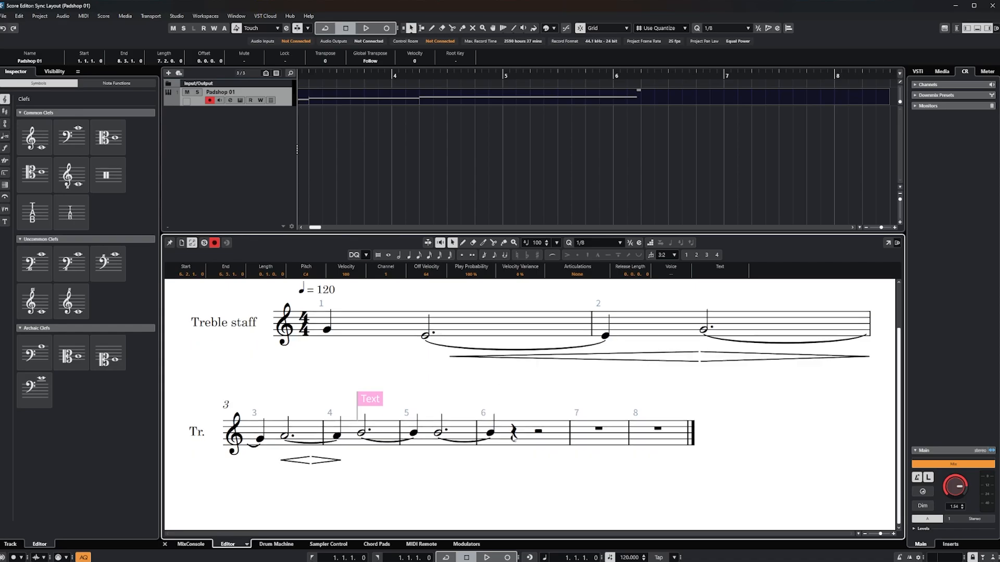
{"action": "left_click", "coordinate": [463, 243]}
{"action": "left_click", "coordinate": [418, 255]}
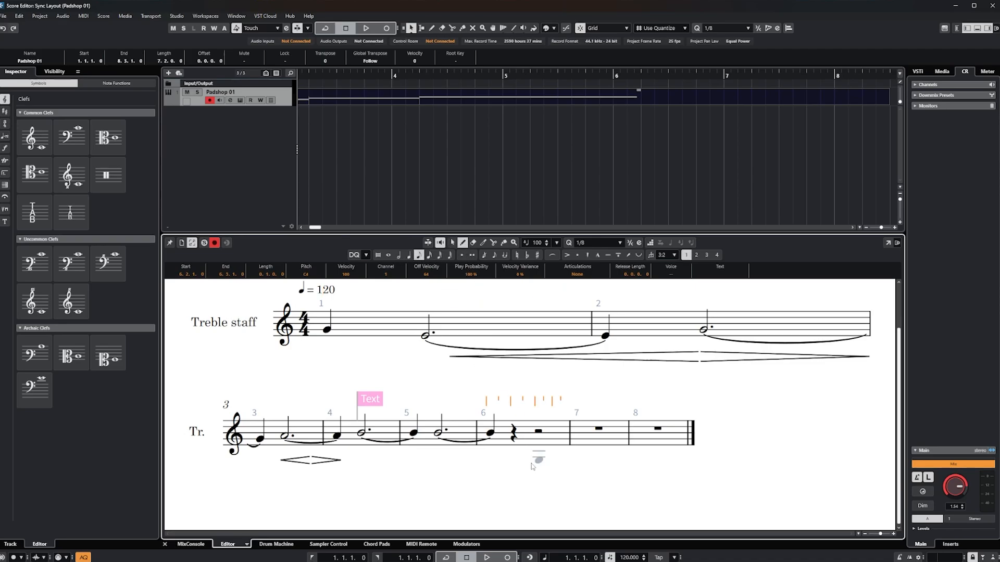
{"action": "left_click", "coordinate": [516, 432]}
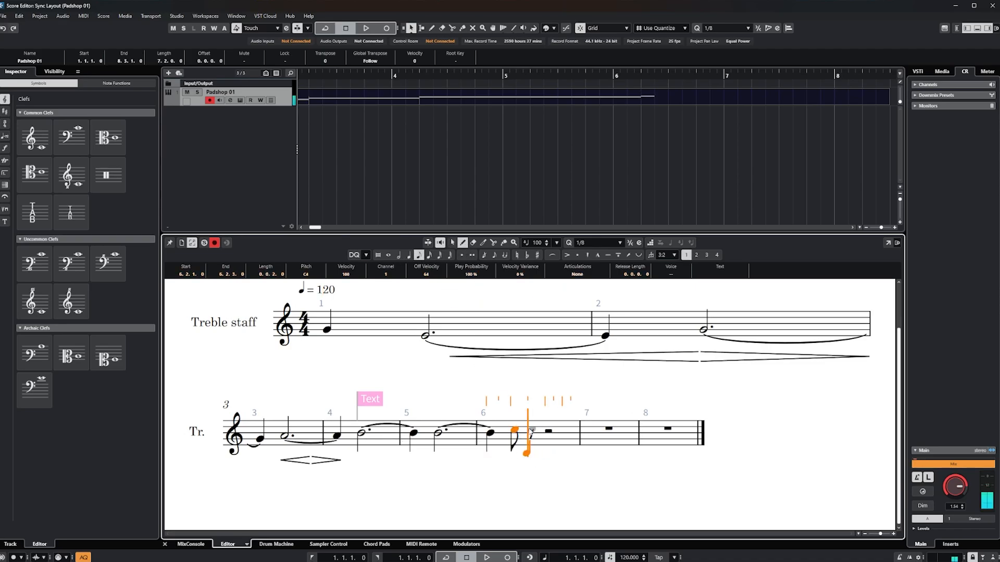
{"action": "left_click", "coordinate": [532, 427]}
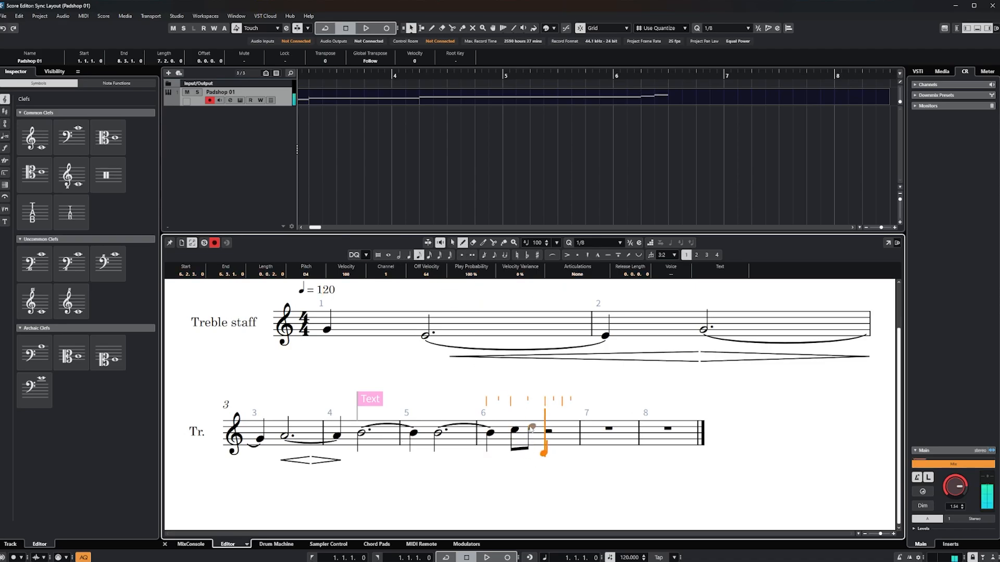
{"action": "left_click", "coordinate": [554, 442]}
{"action": "left_click", "coordinate": [490, 428]}
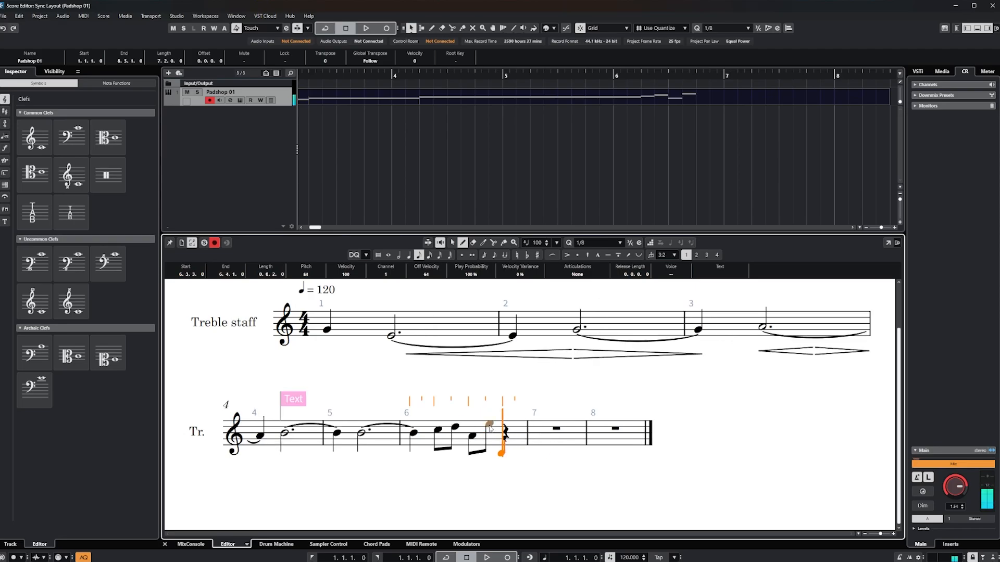
- Turn Step Input on and off again, and clear the note selection
{"action": "left_click", "coordinate": [650, 243]}
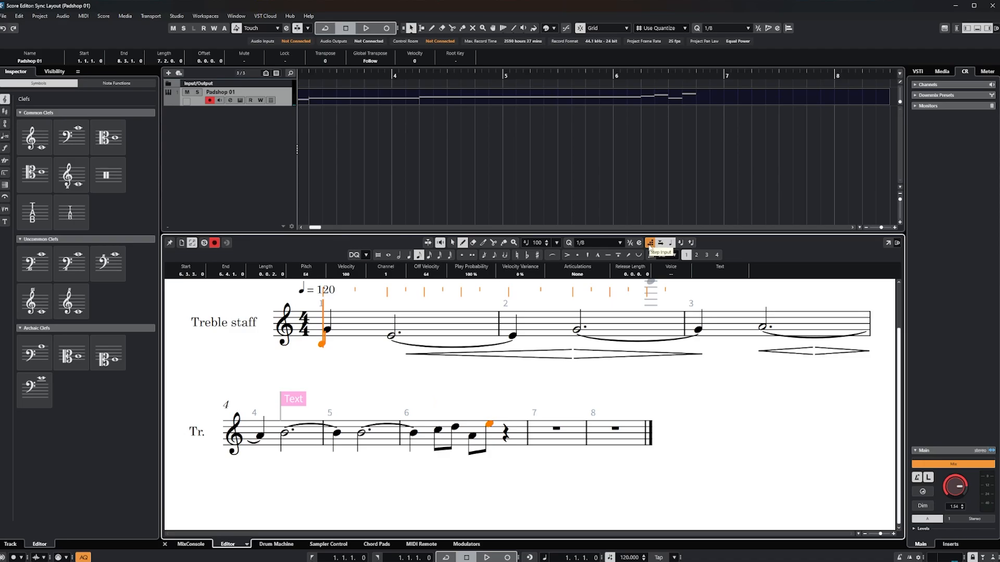
{"action": "left_click", "coordinate": [650, 243]}
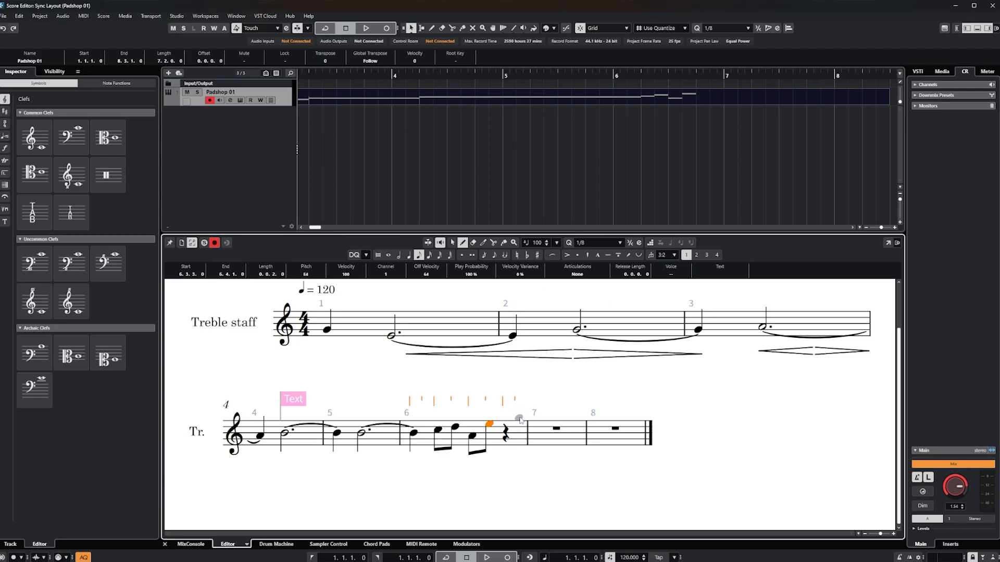
{"action": "key", "text": "Escape"}
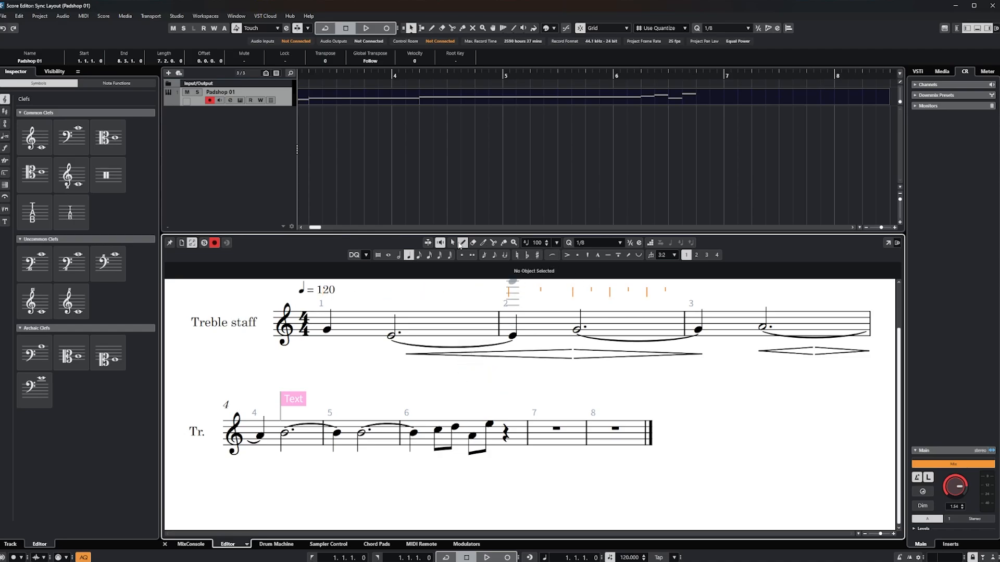
- Add a slur from the C4 eighth note to the D4 in bar 6, and leave no note selected
{"action": "key", "text": "1"}
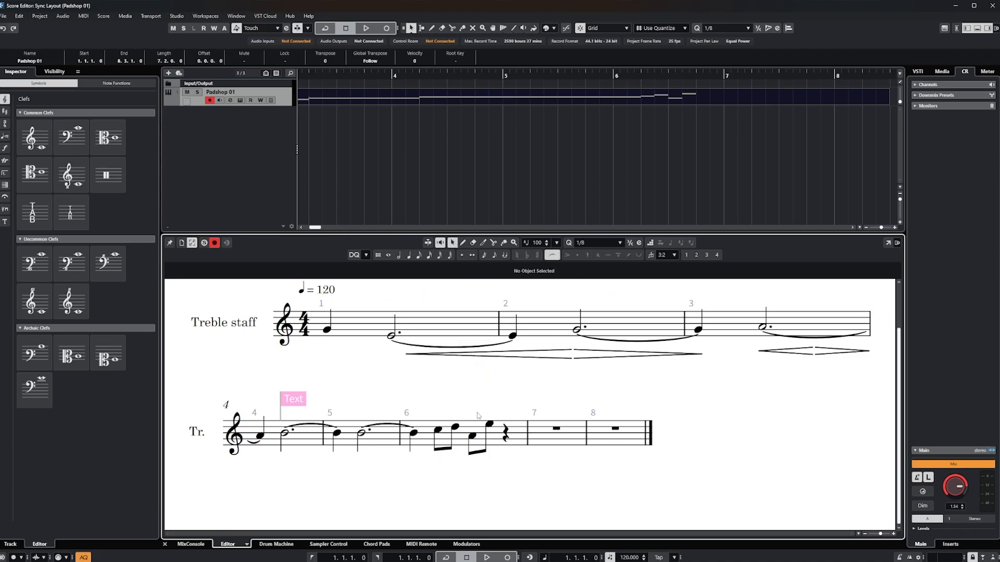
{"action": "left_click", "coordinate": [438, 429]}
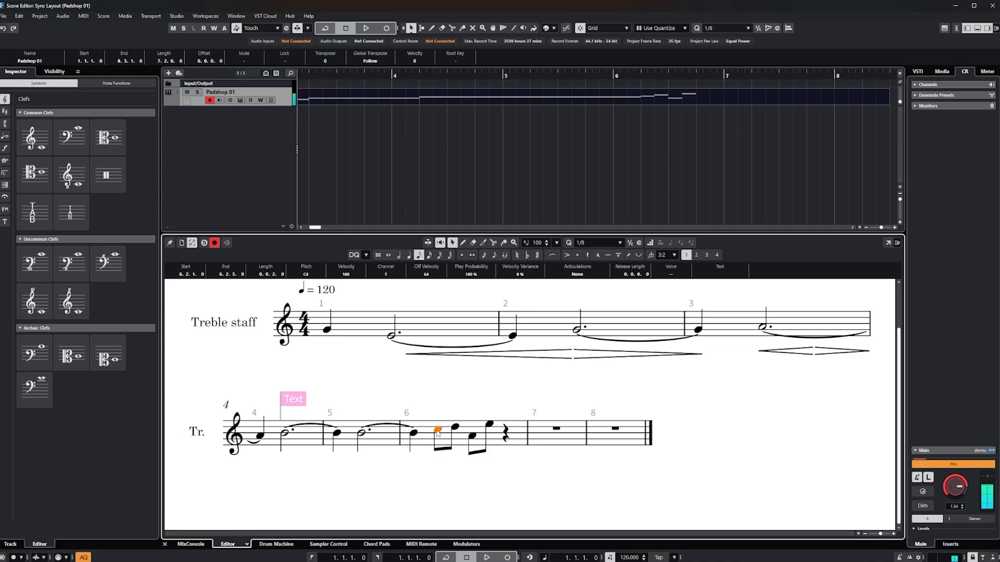
{"action": "left_click", "coordinate": [552, 254]}
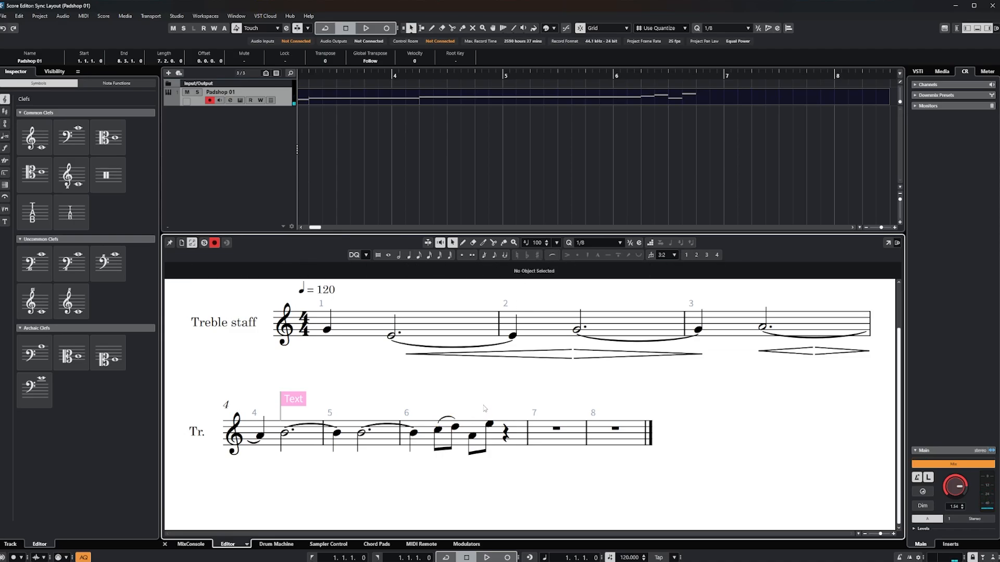
{"action": "left_click", "coordinate": [472, 435]}
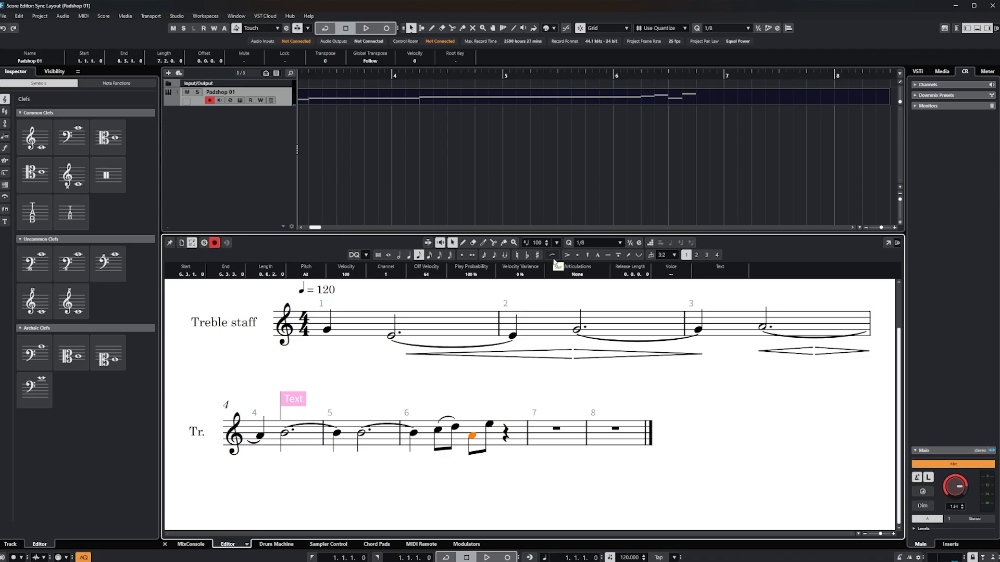
{"action": "left_click", "coordinate": [515, 403]}
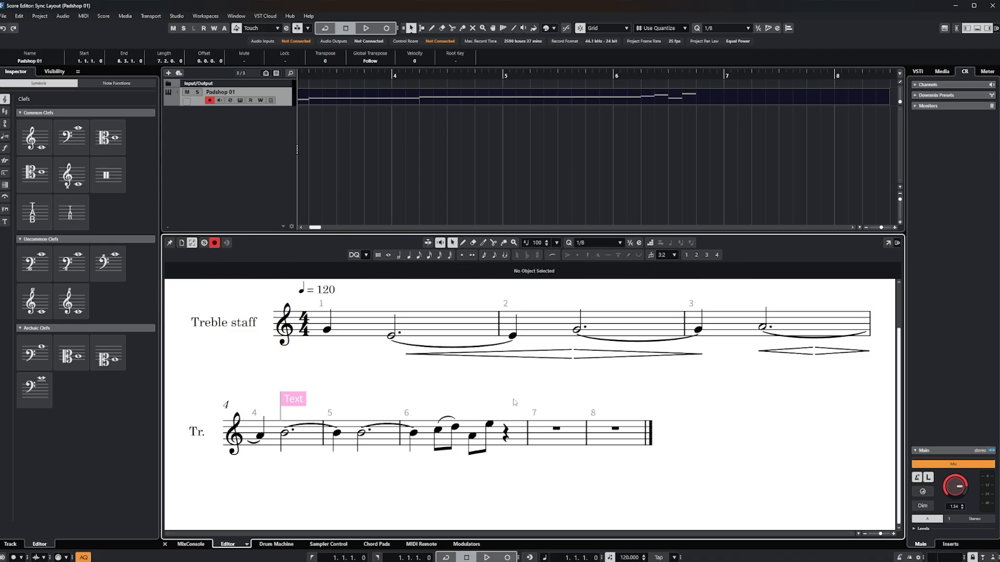